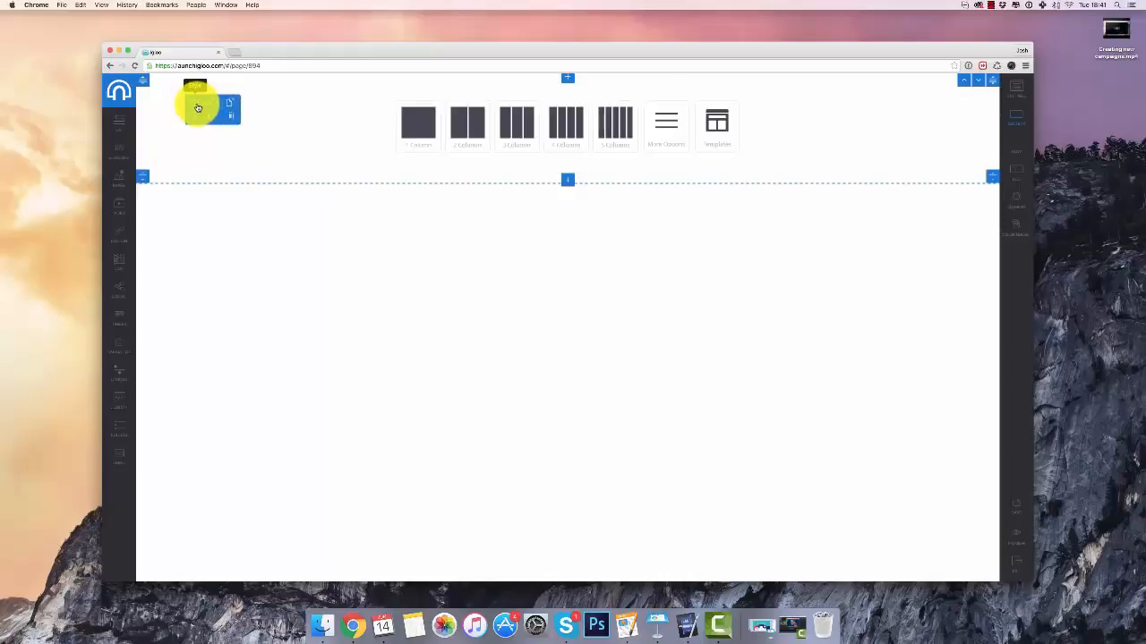
# Set the header section's background colour to dark blue #203142.
pyautogui.click(198, 108)
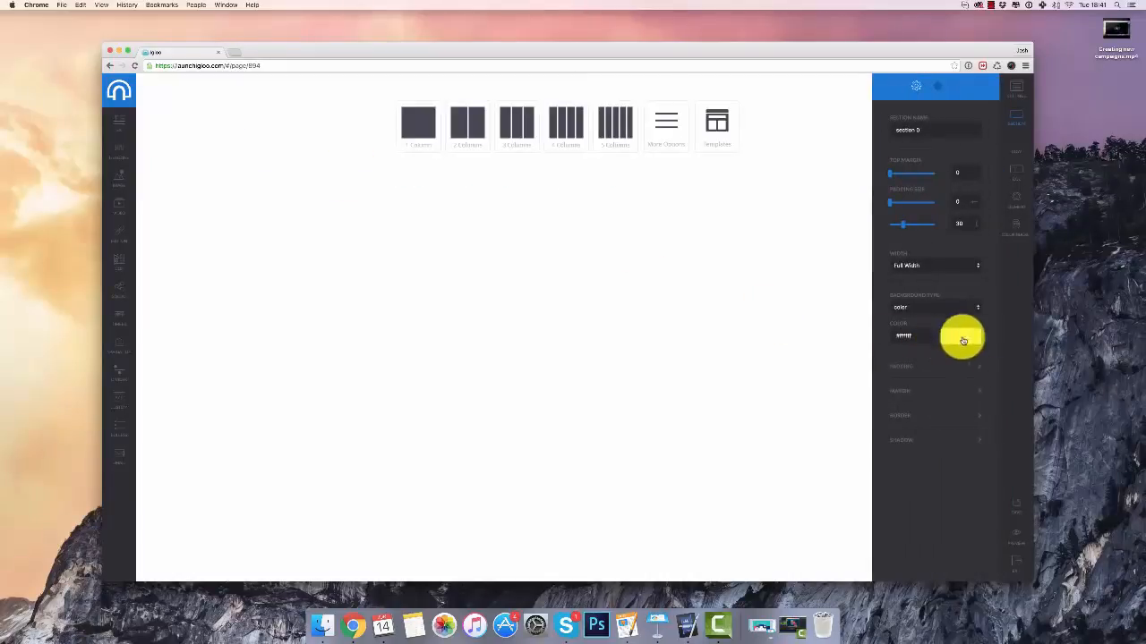
pyautogui.click(967, 339)
pyautogui.click(937, 363)
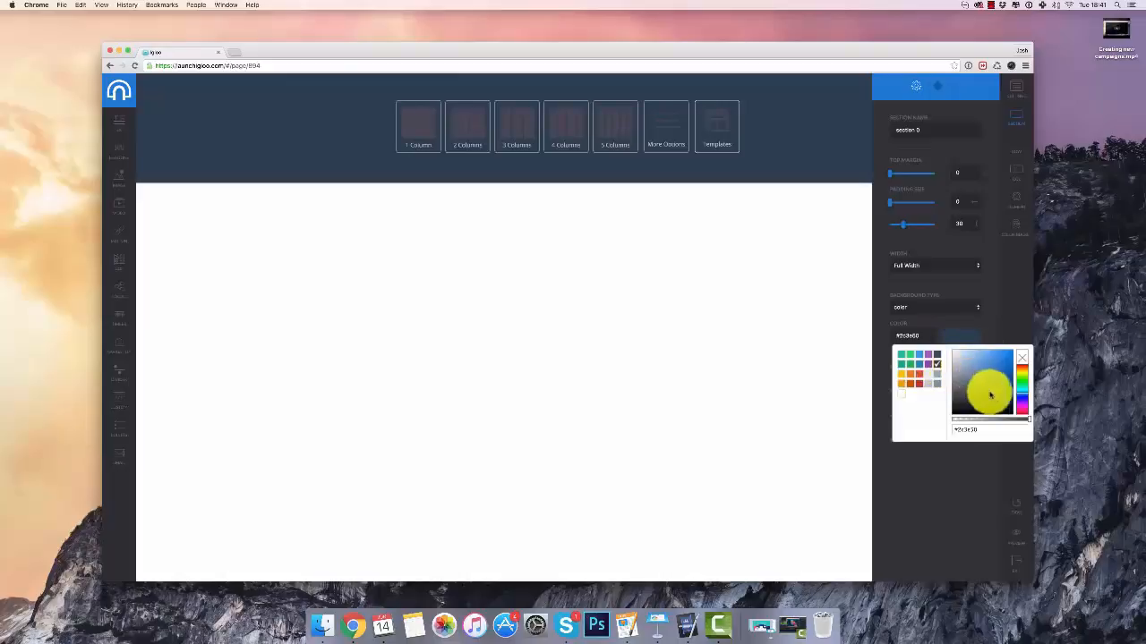
pyautogui.click(981, 399)
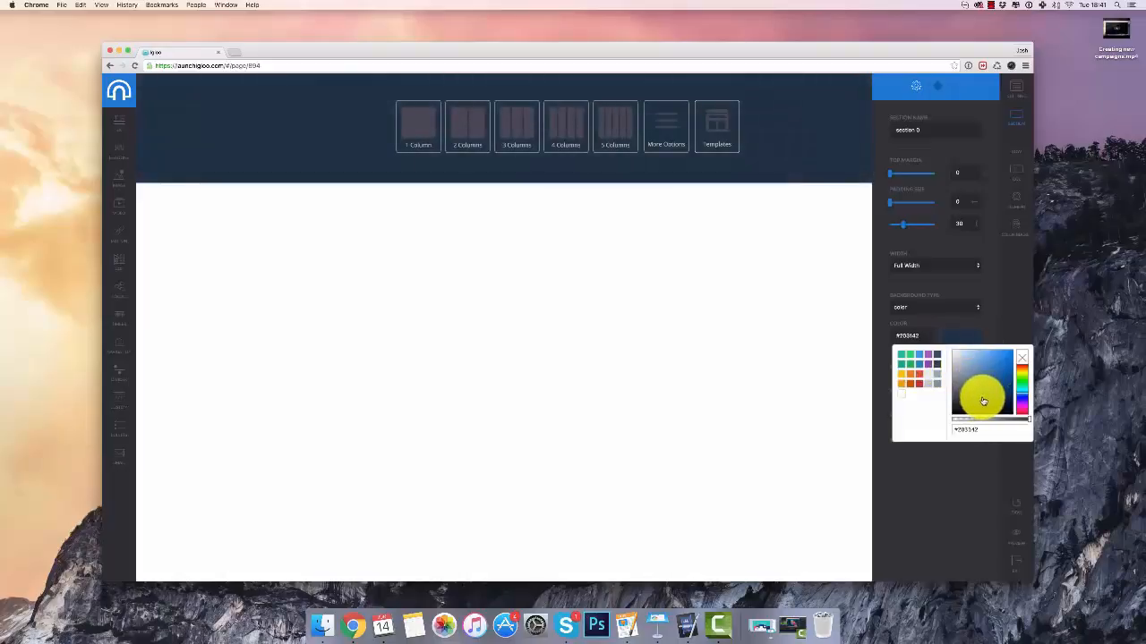
pyautogui.click(584, 299)
# Insert a two-column row in the header section with a narrow first column and a wide second column.
pyautogui.click(425, 132)
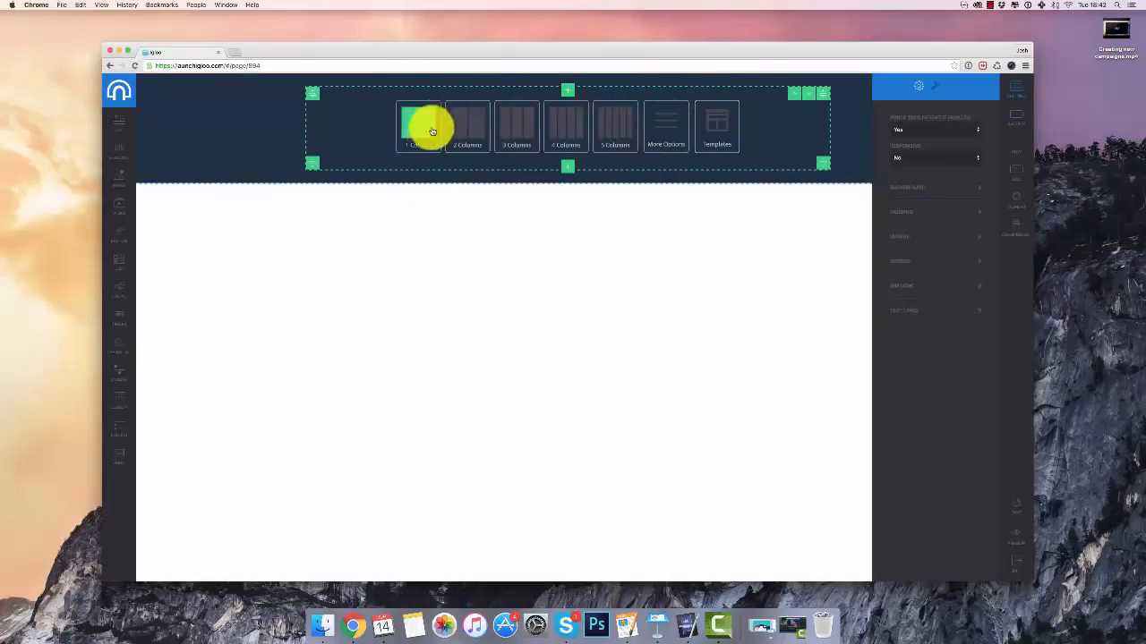
pyautogui.click(673, 125)
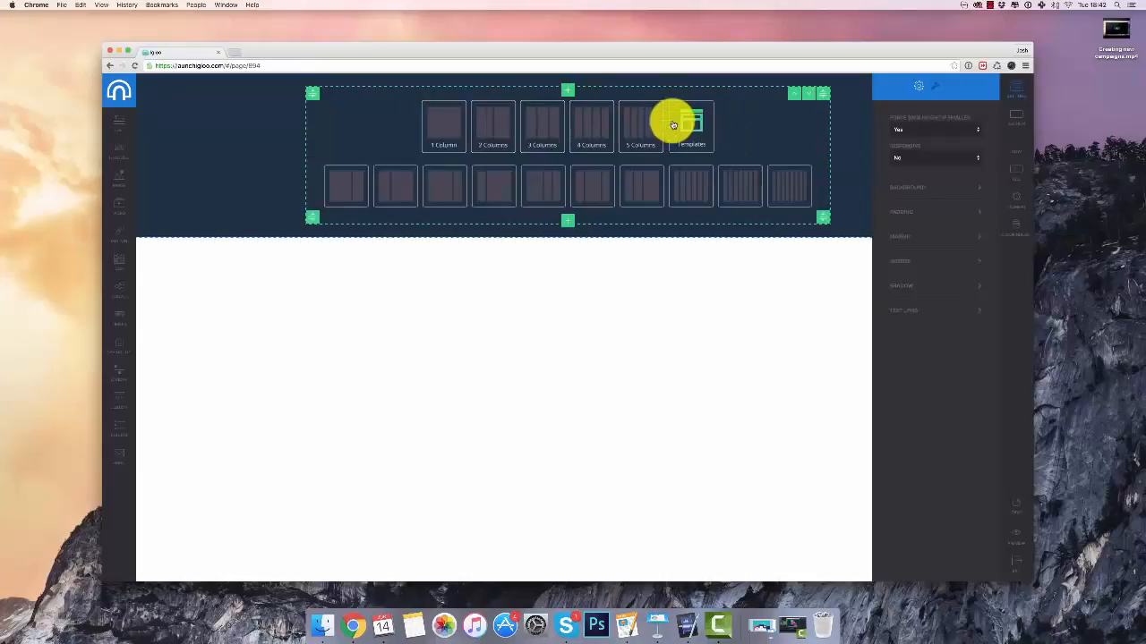
pyautogui.click(506, 185)
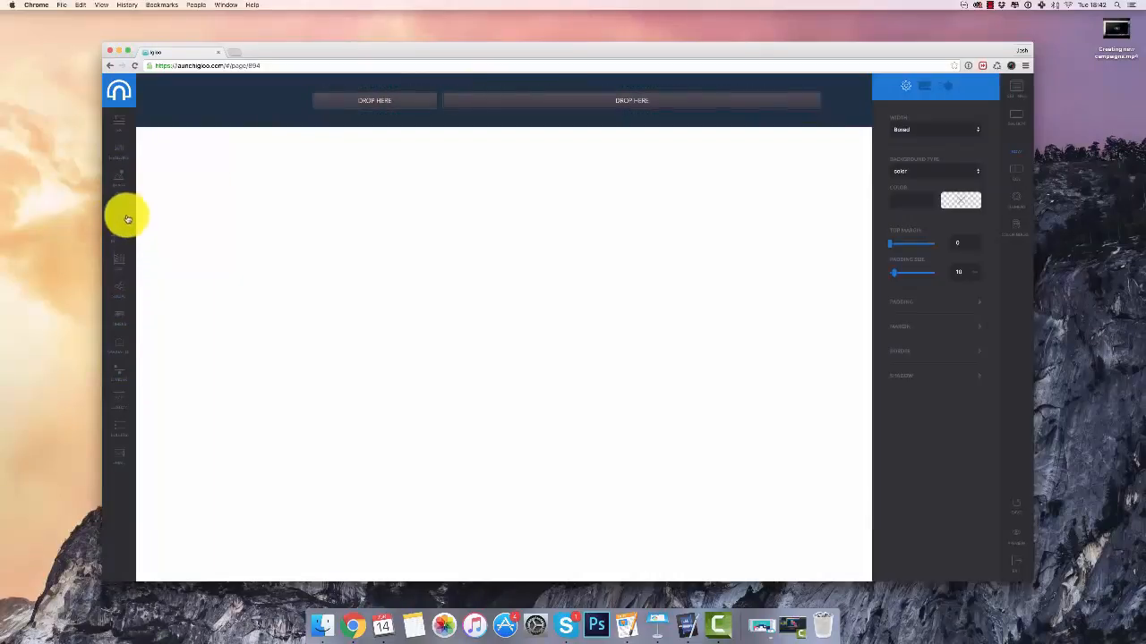
# Add an image element with the blue iGloo logo to the narrow column and reduce its width to 157.
pyautogui.moveTo(117, 184); pyautogui.dragTo(367, 98)
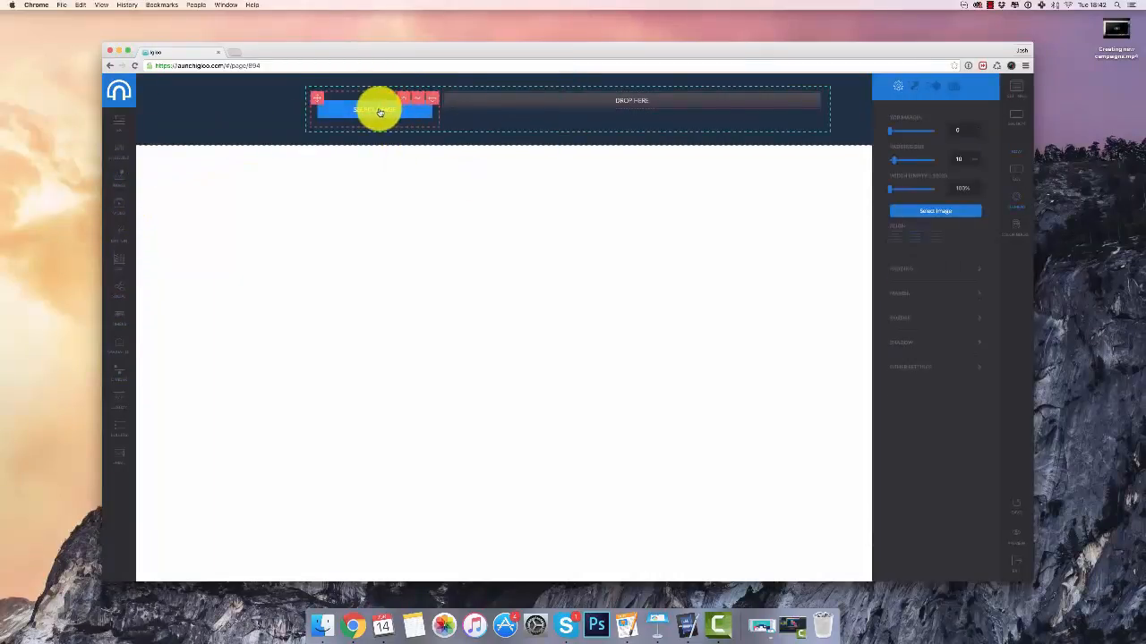
pyautogui.click(379, 108)
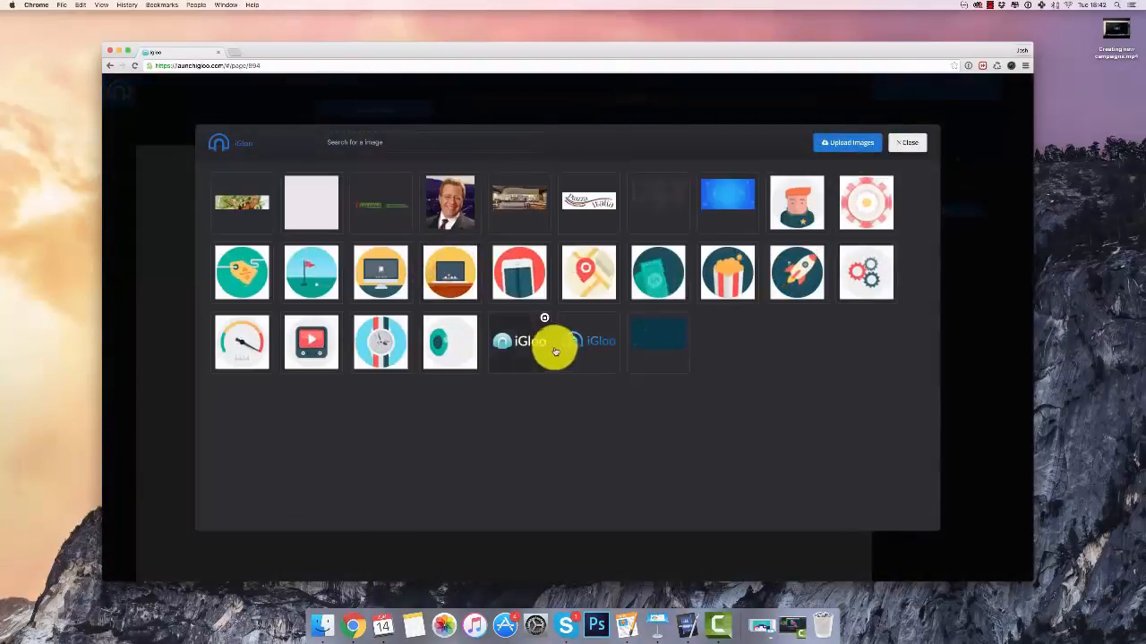
pyautogui.click(587, 343)
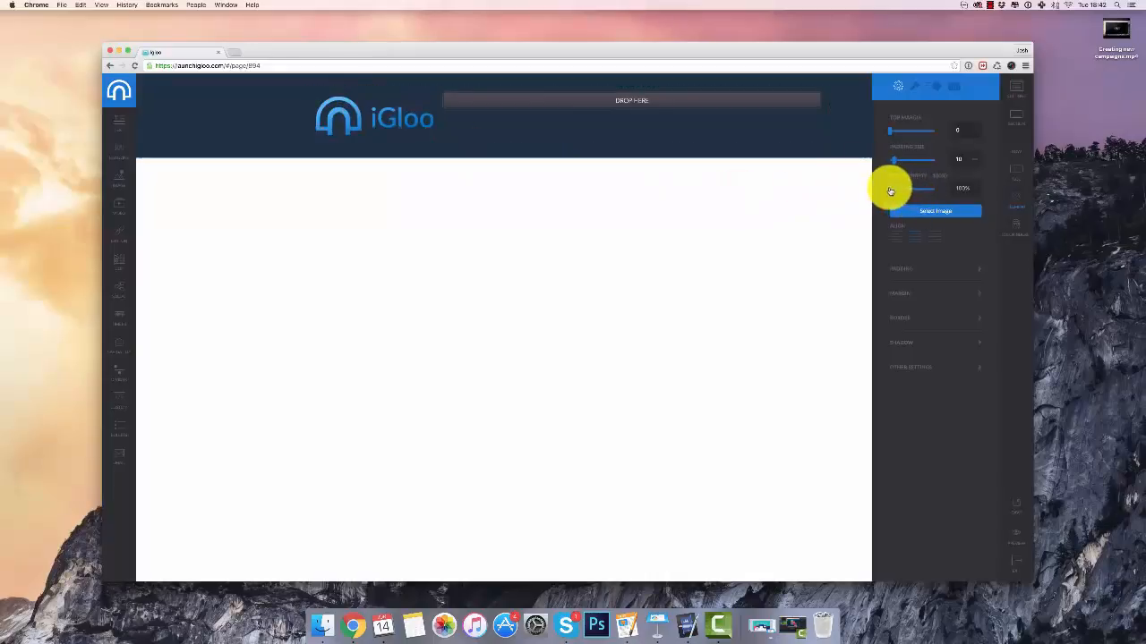
pyautogui.moveTo(891, 191); pyautogui.dragTo(896, 194)
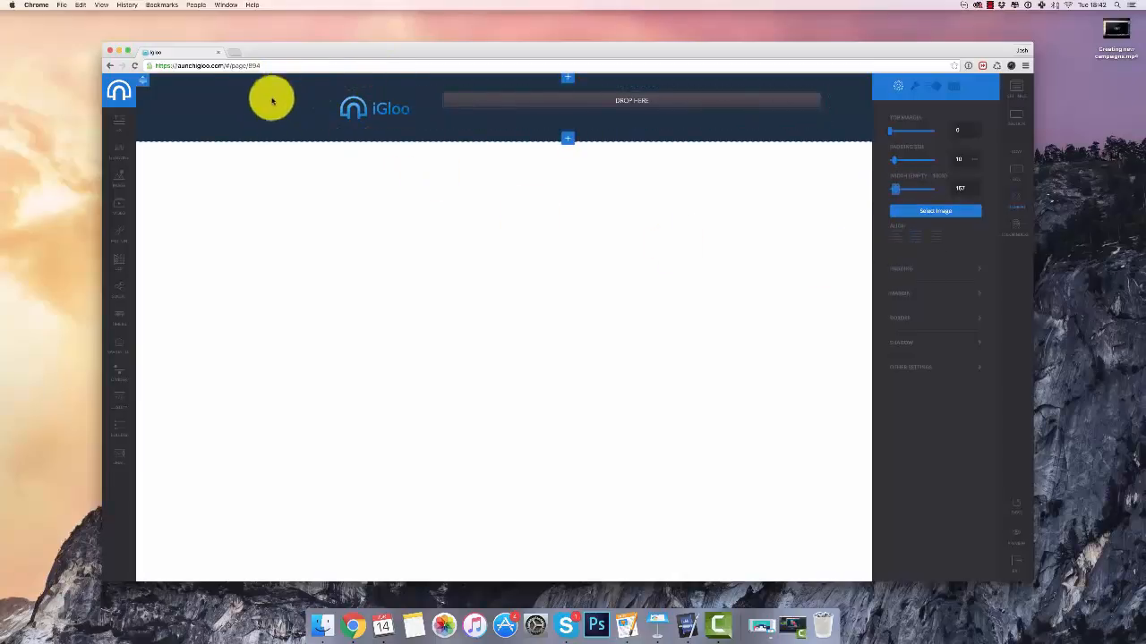
# Reduce the header section's vertical padding to 10.
pyautogui.click(413, 84)
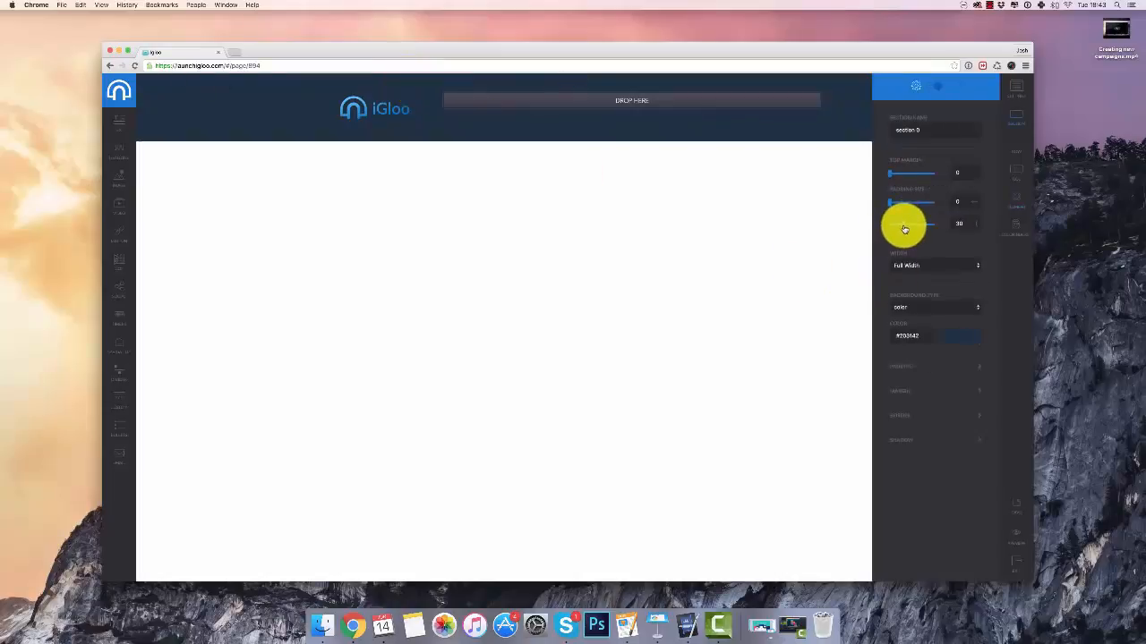
pyautogui.moveTo(904, 229); pyautogui.dragTo(896, 226)
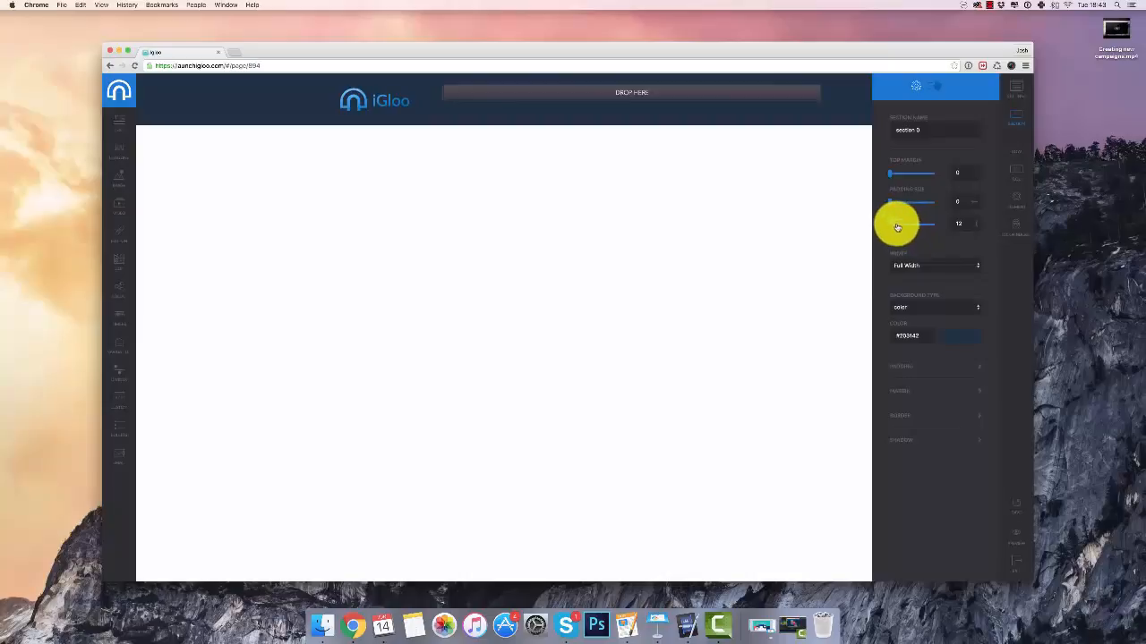
pyautogui.click(911, 367)
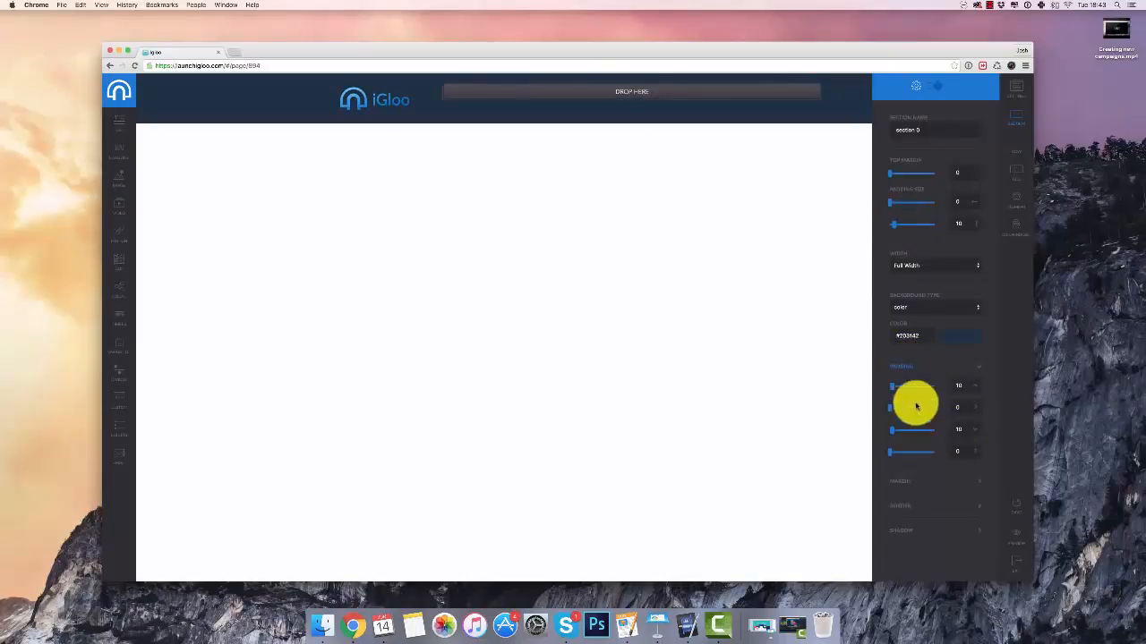
pyautogui.click(902, 365)
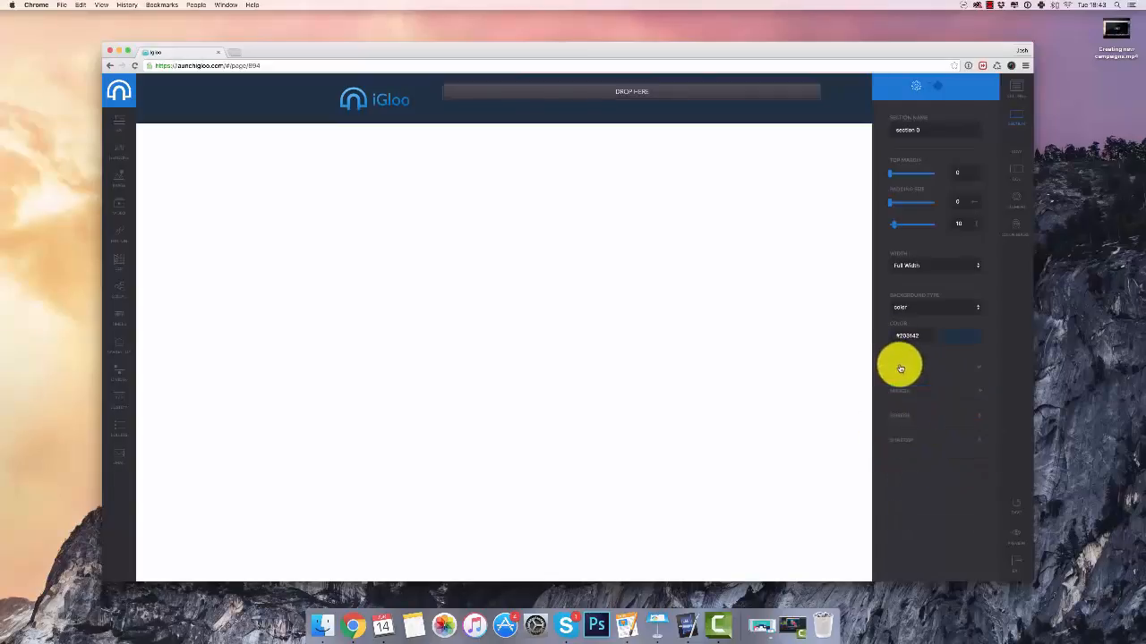
pyautogui.click(933, 91)
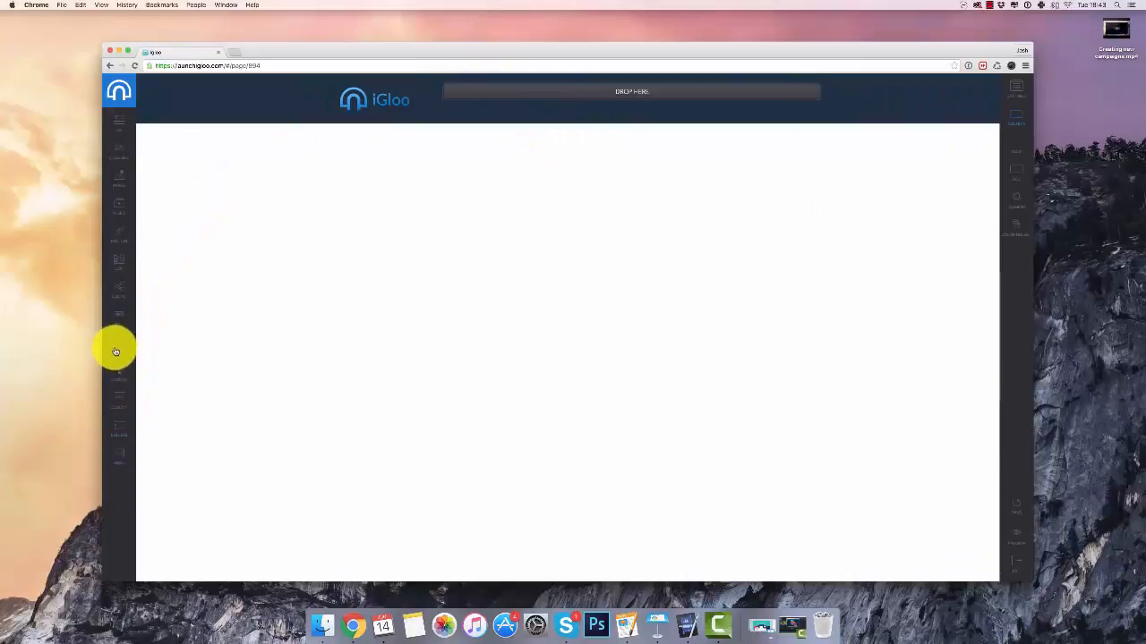
# Add a horizontal menu element to the wide header column and set its top margin to 3.
pyautogui.moveTo(136, 342); pyautogui.dragTo(617, 93)
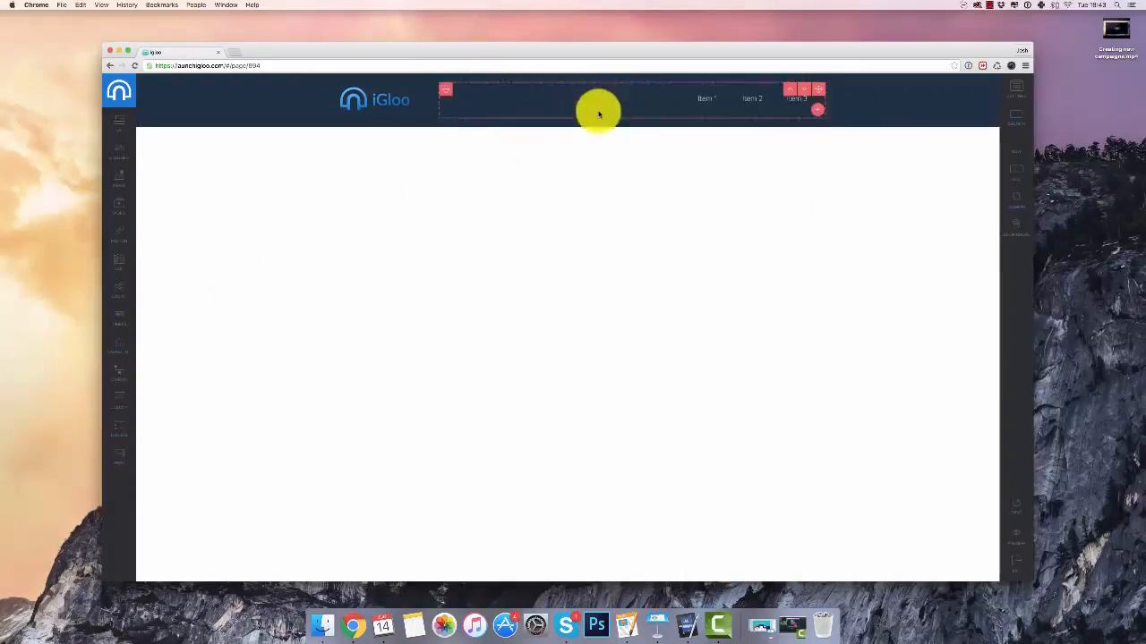
pyautogui.click(796, 89)
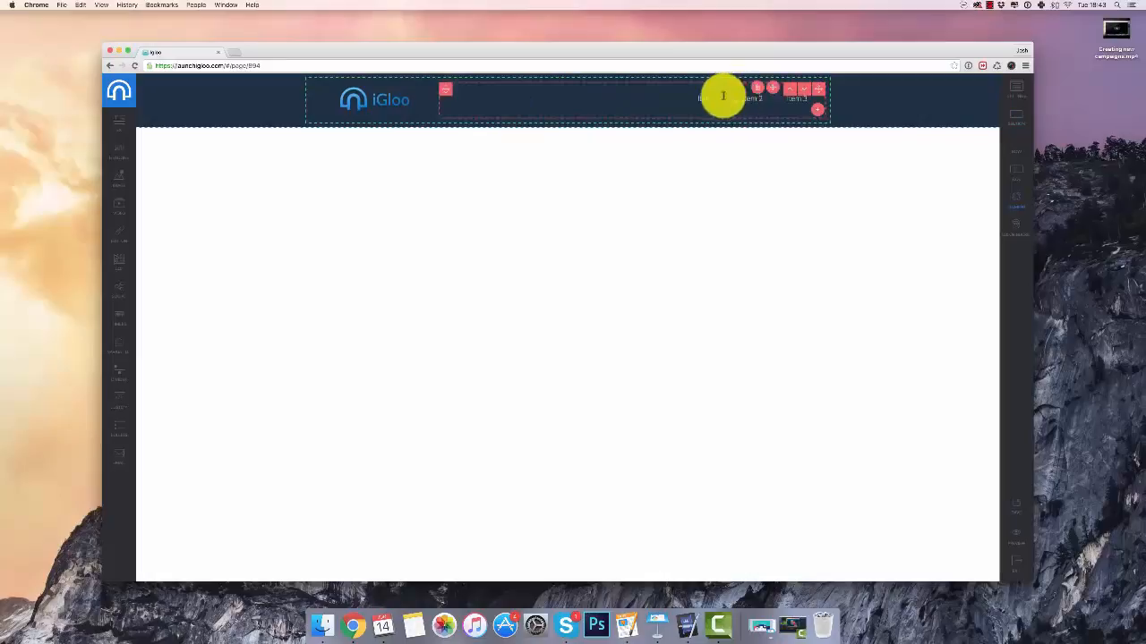
pyautogui.click(656, 101)
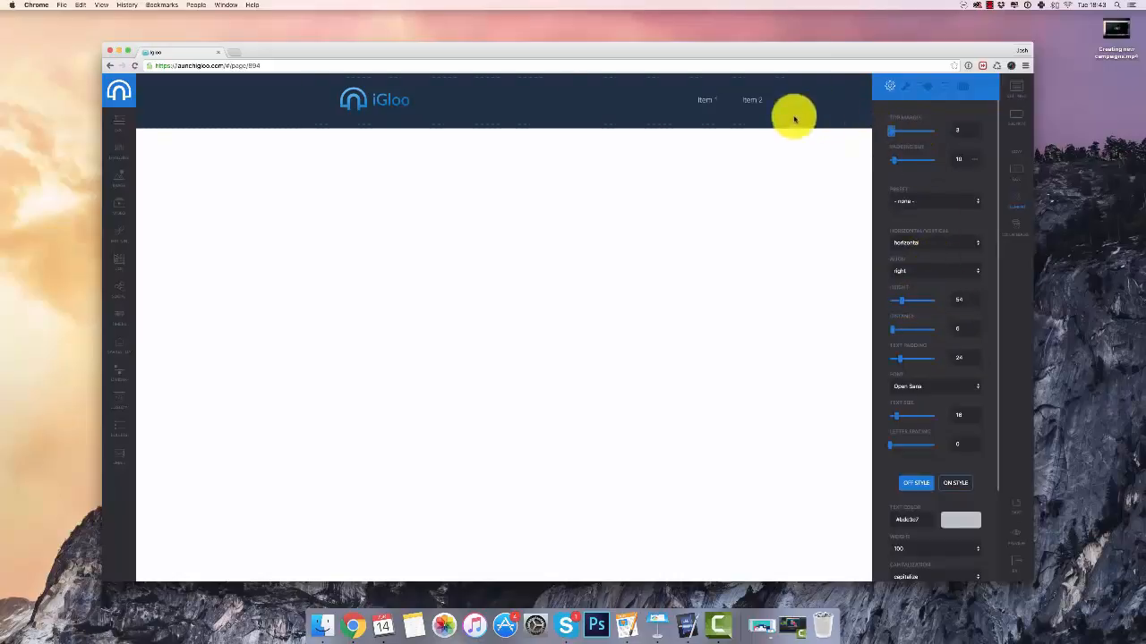
# Set the header row's top and bottom padding to 4.
pyautogui.click(730, 83)
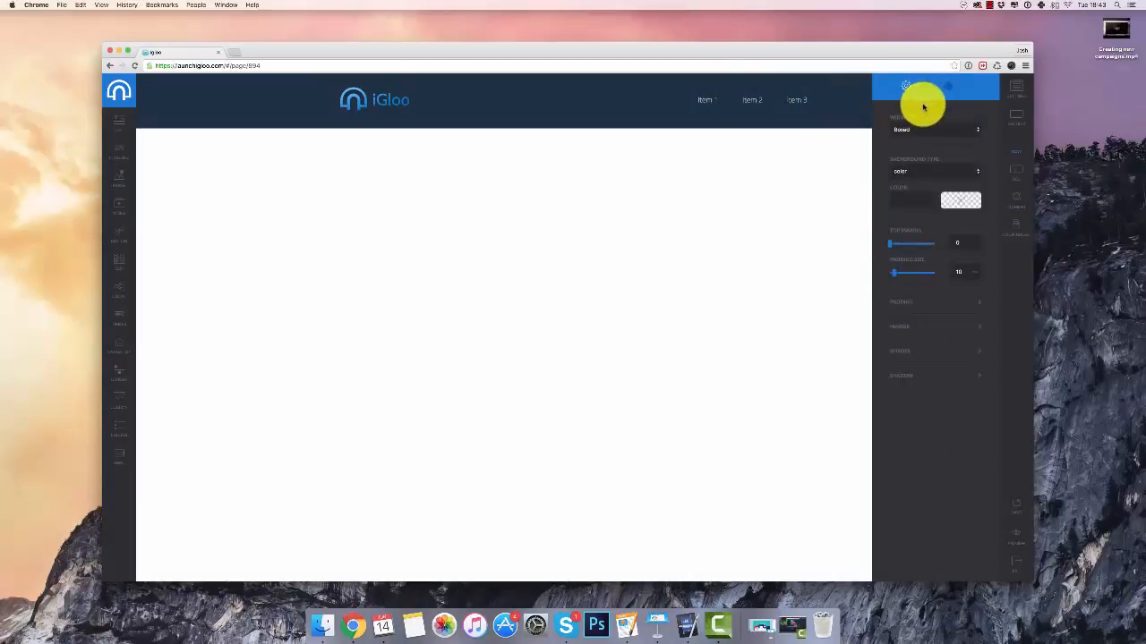
pyautogui.click(906, 302)
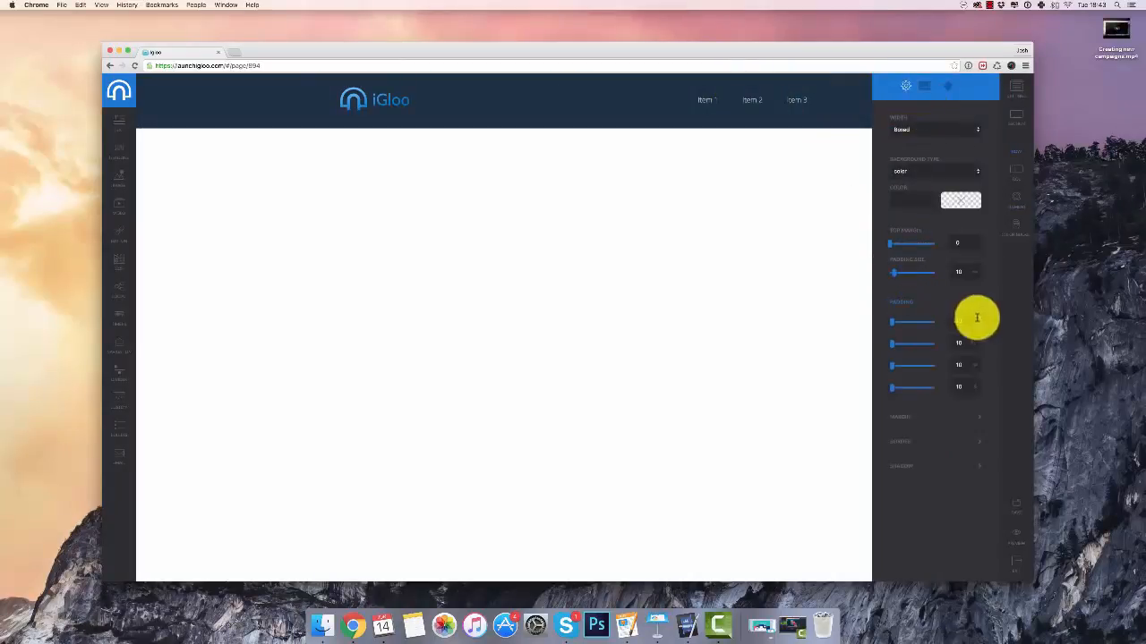
pyautogui.write('4')
pyautogui.press('Tab')
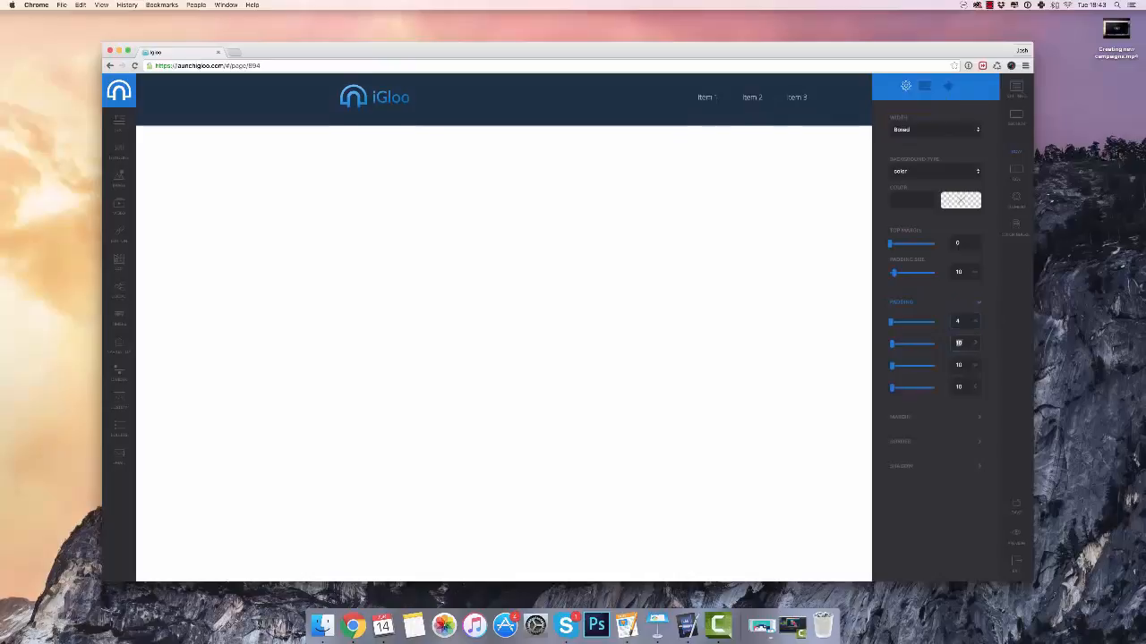
pyautogui.write('4')
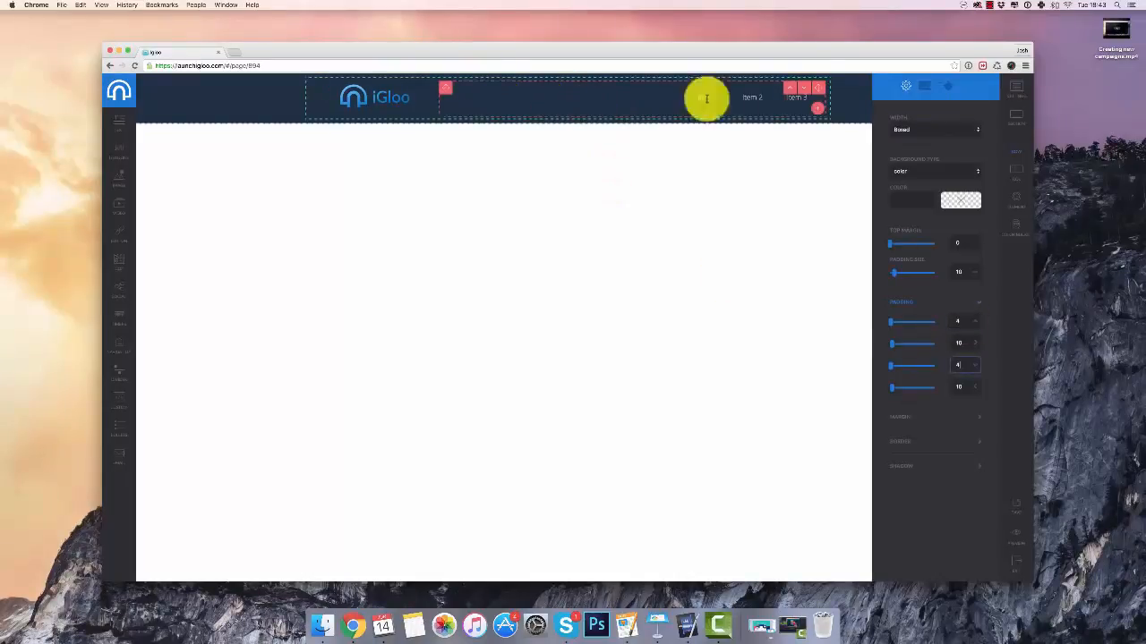
pyautogui.click(965, 86)
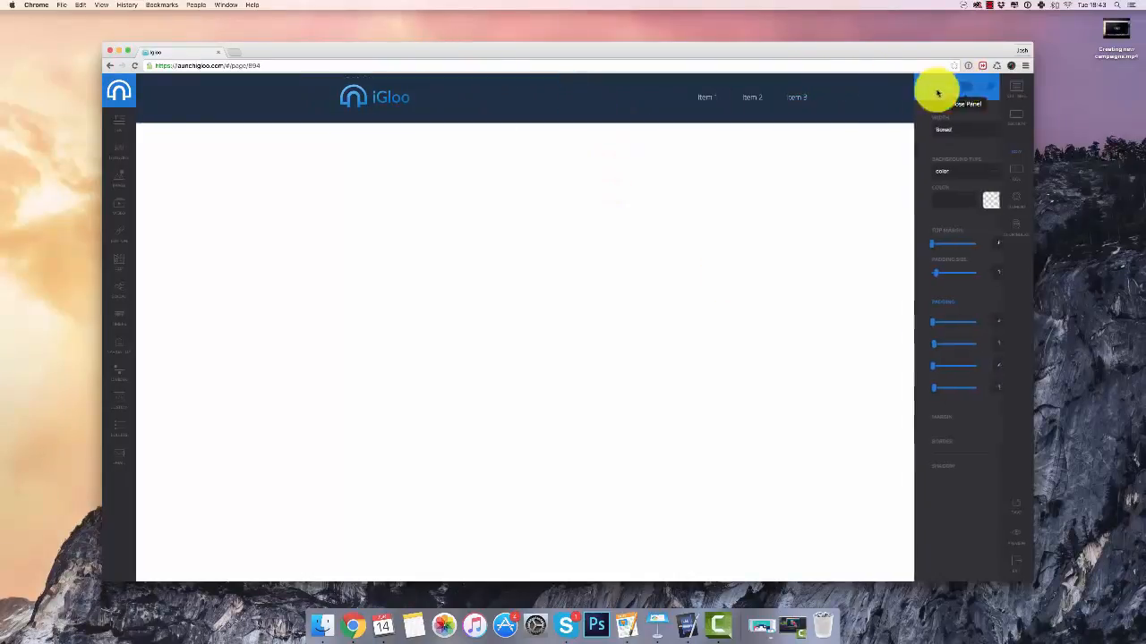
# Rename the three menu items as Home, Demo and Features.
pyautogui.click(702, 96)
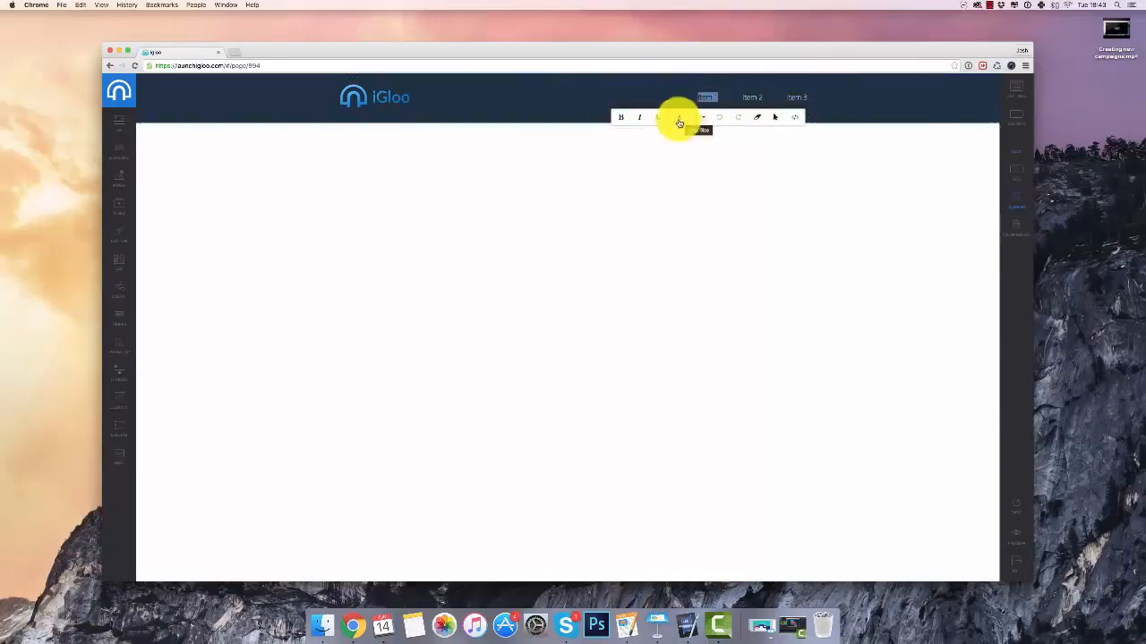
pyautogui.tripleClick(703, 100)
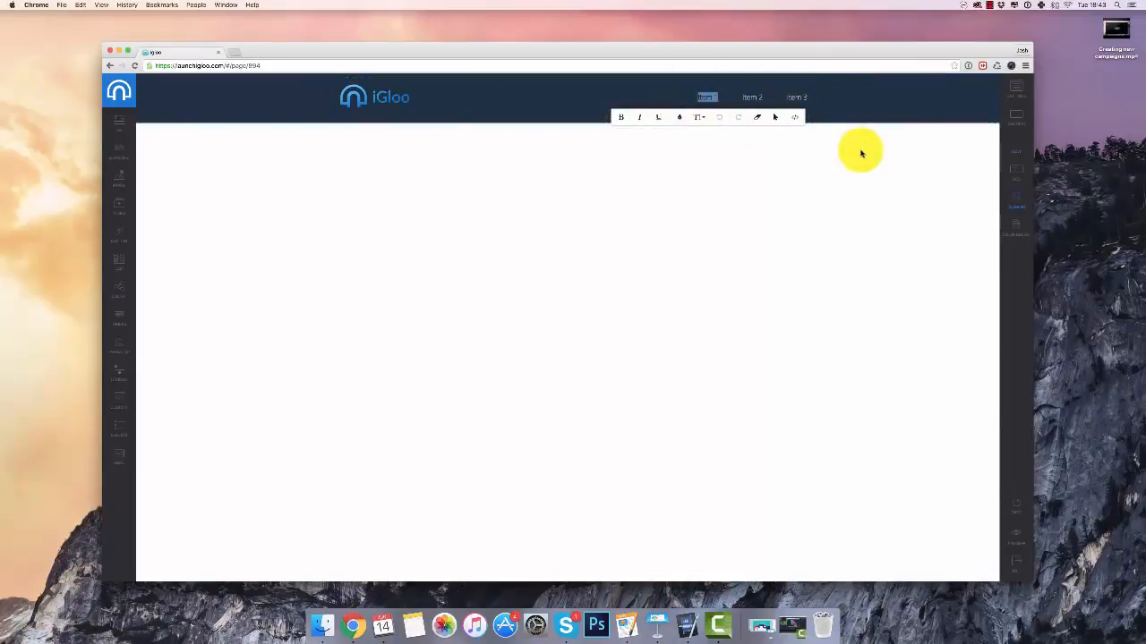
pyautogui.click(860, 154)
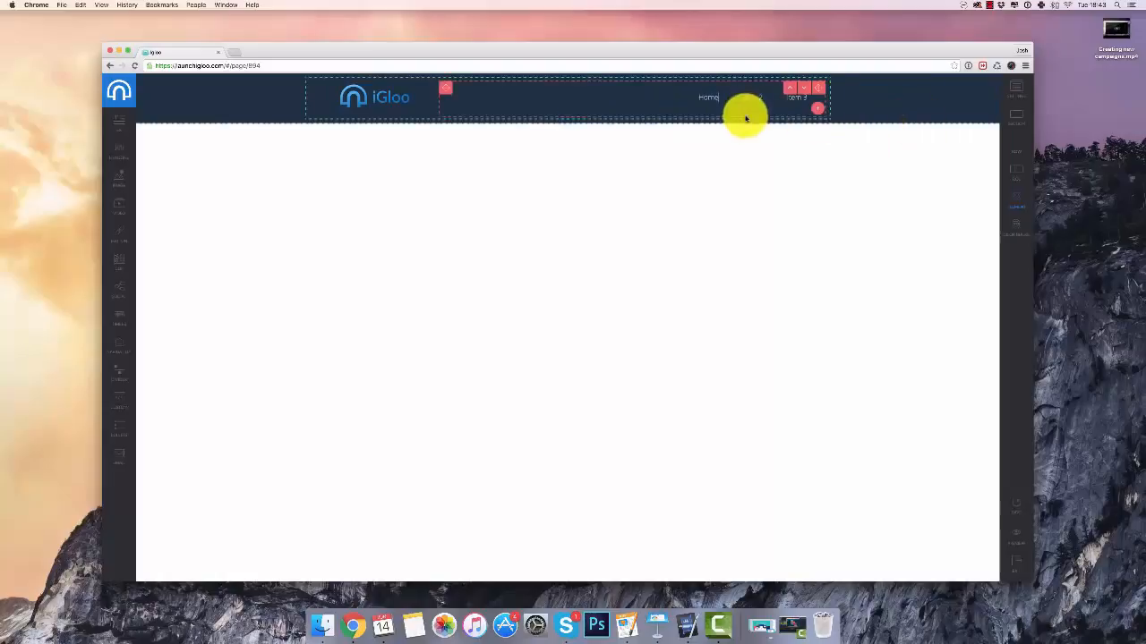
pyautogui.click(745, 96)
pyautogui.click(956, 224)
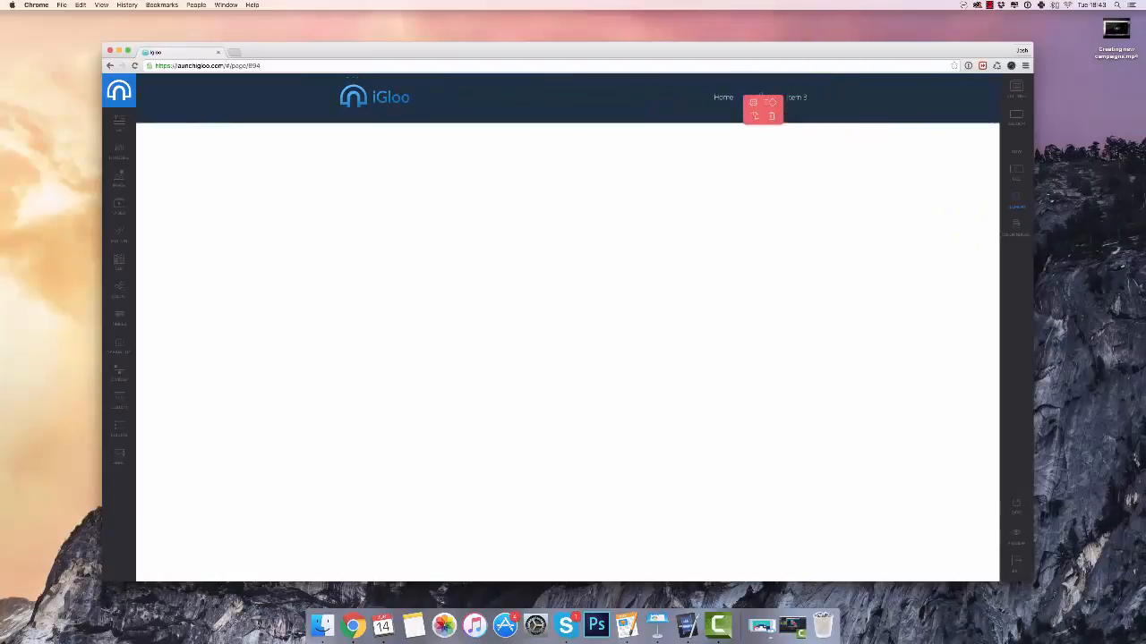
pyautogui.click(794, 97)
pyautogui.doubleClick(793, 97)
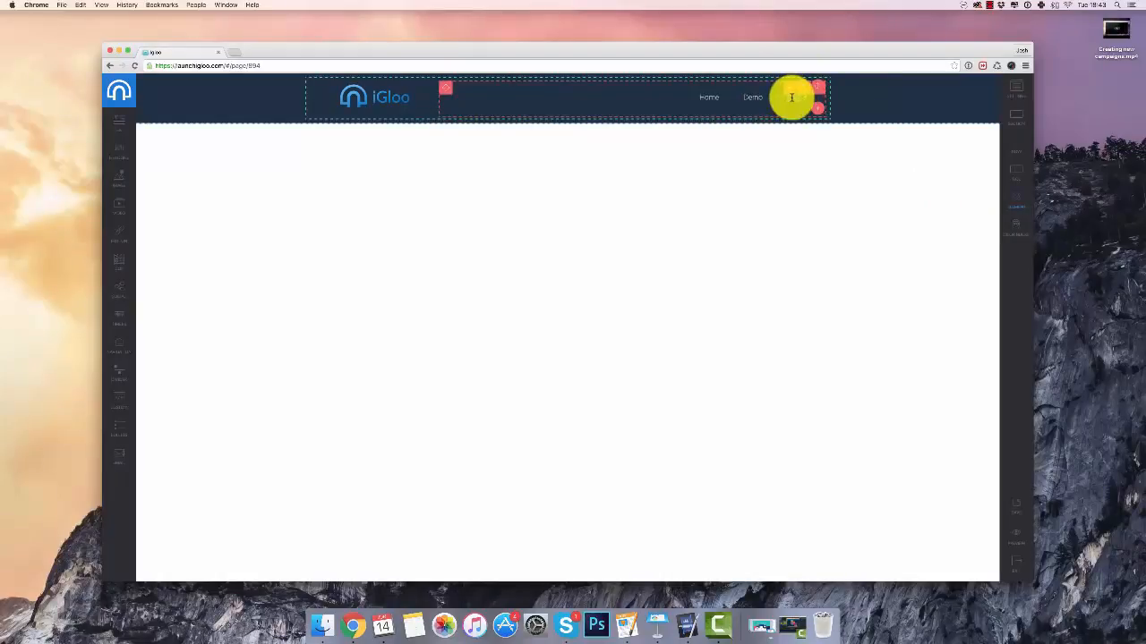
pyautogui.write('FE')
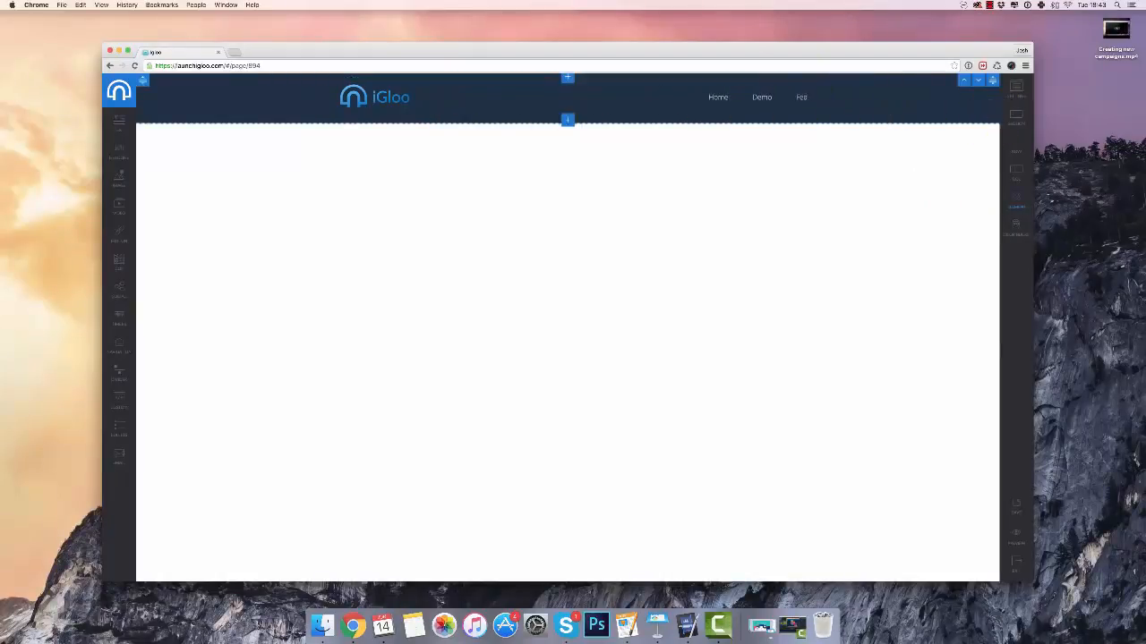
pyautogui.write('atures')
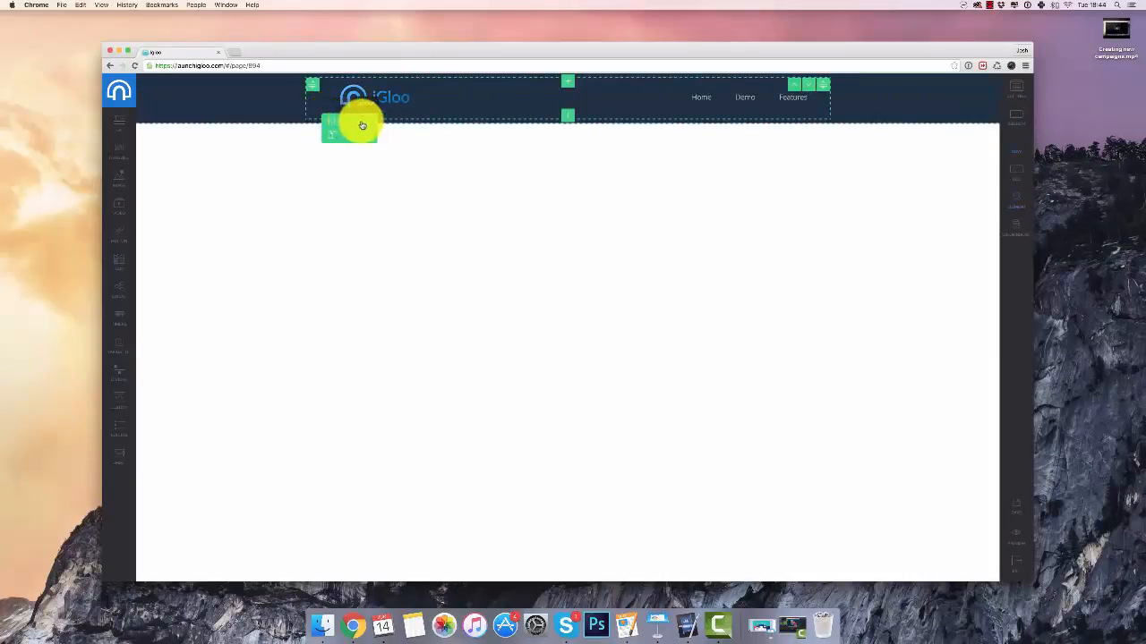
# Switch the header row to a three-column layout with a wide middle column and add a button element to the empty third column.
pyautogui.click(368, 123)
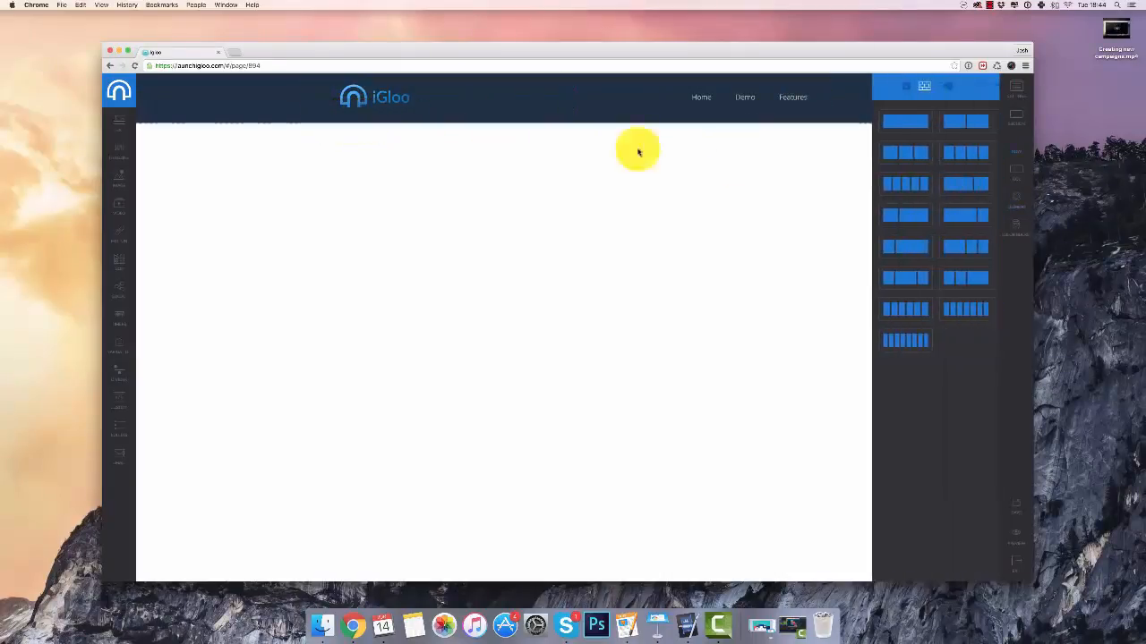
pyautogui.click(908, 91)
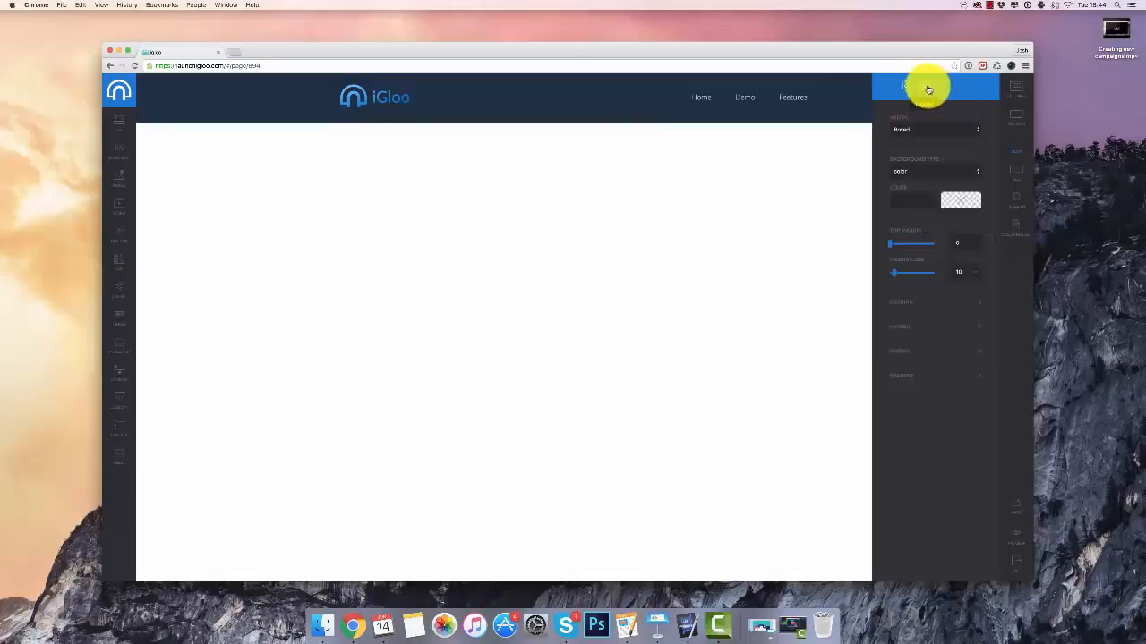
pyautogui.click(928, 90)
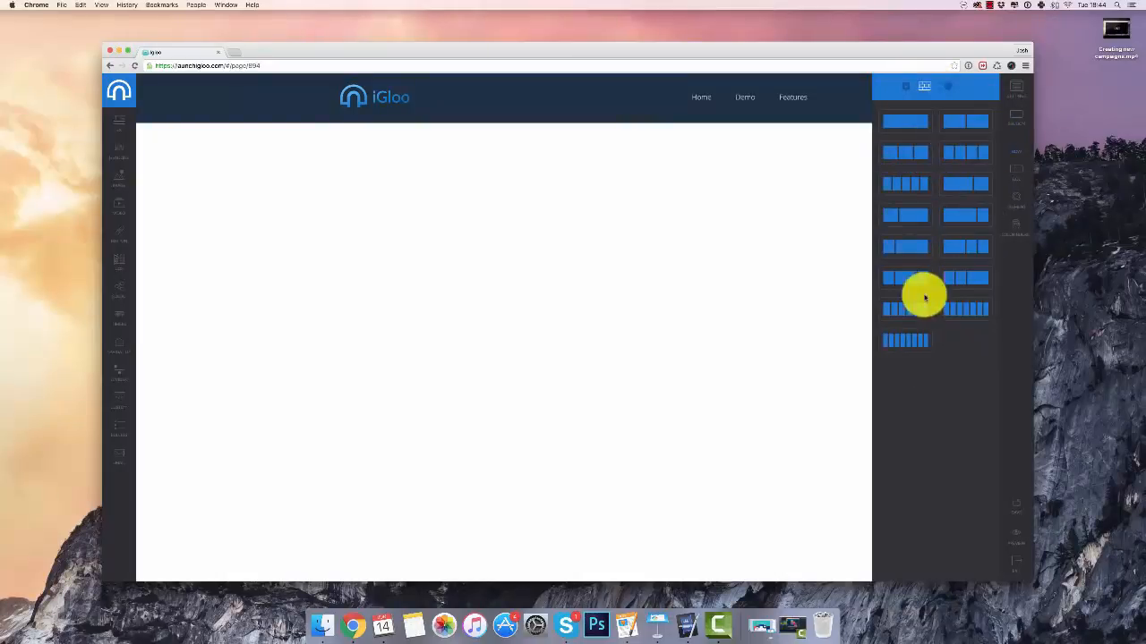
pyautogui.click(964, 95)
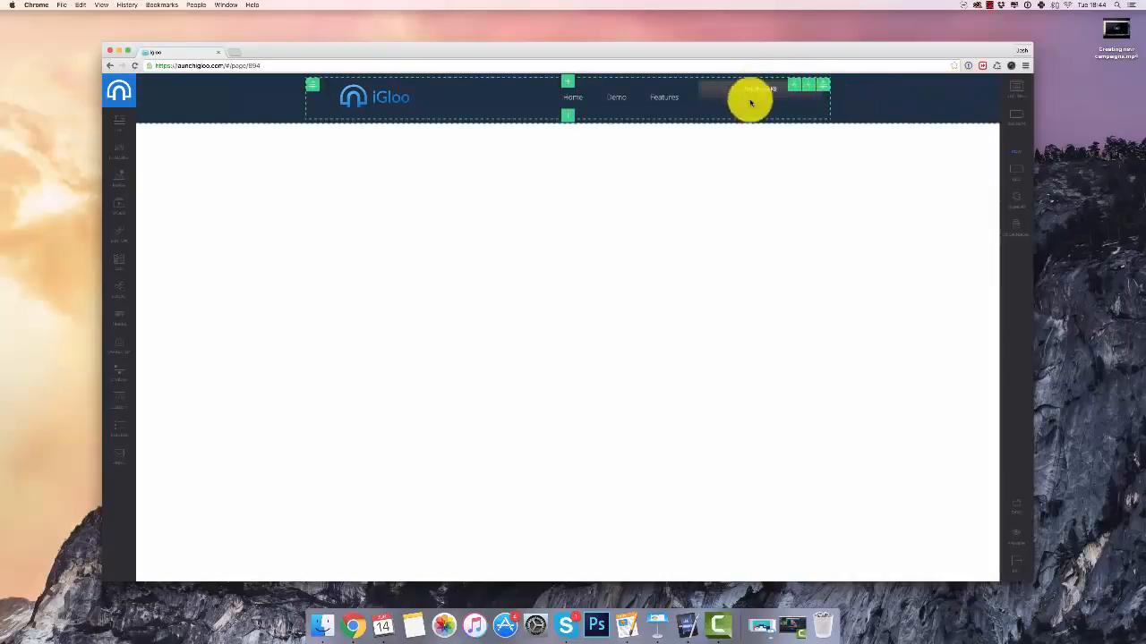
pyautogui.moveTo(120, 237); pyautogui.dragTo(754, 95)
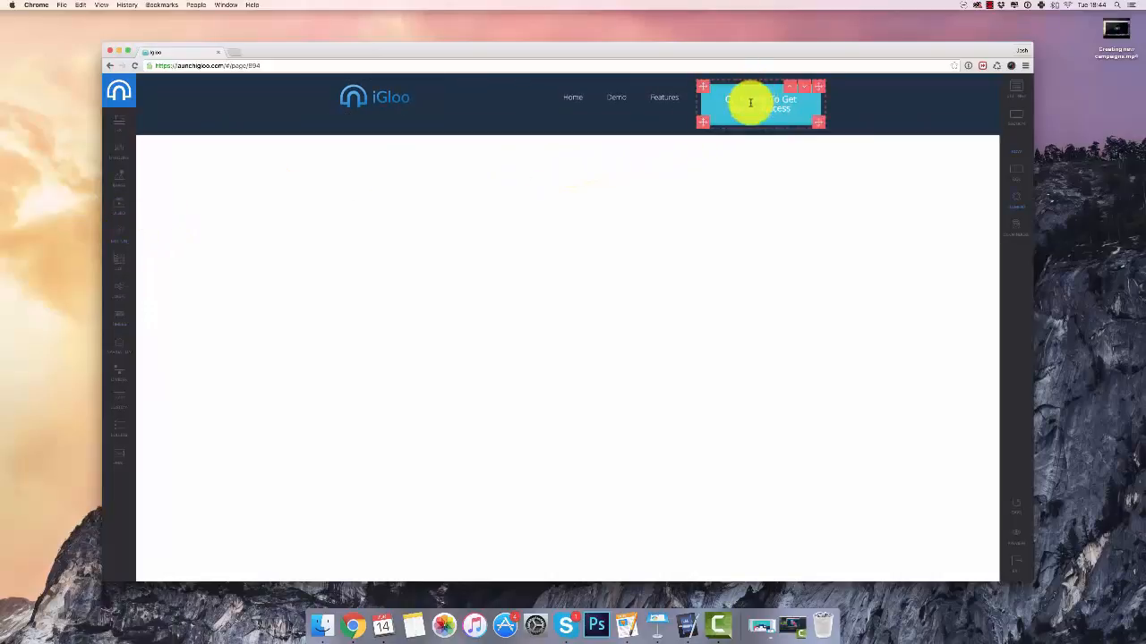
# Reduce the header button's text size and change its label to Join Now.
pyautogui.click(760, 111)
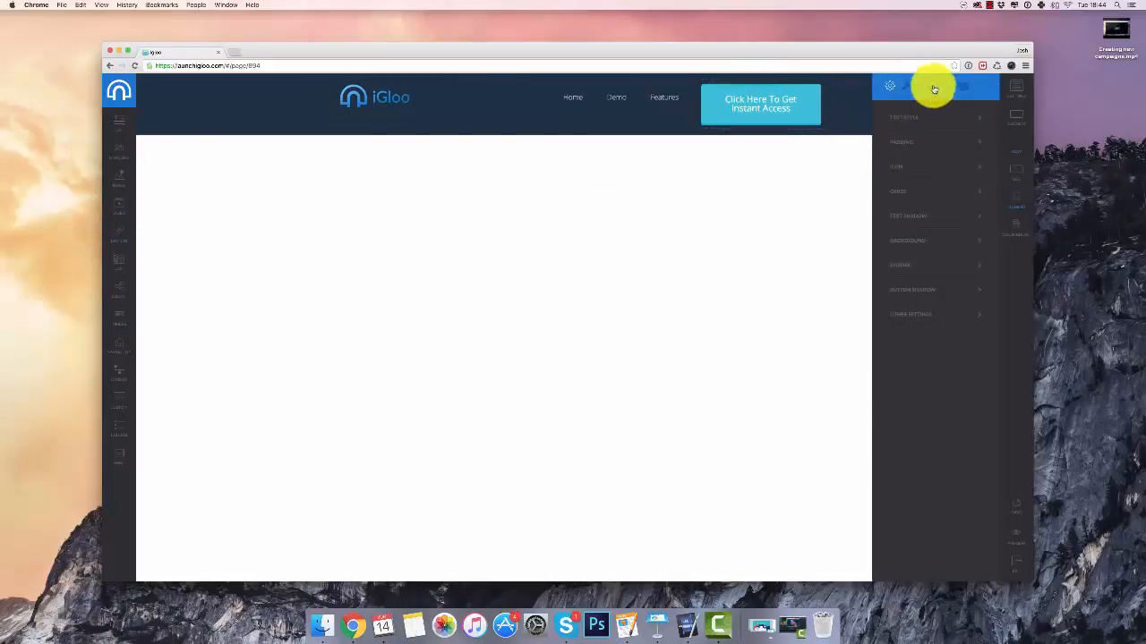
pyautogui.click(942, 86)
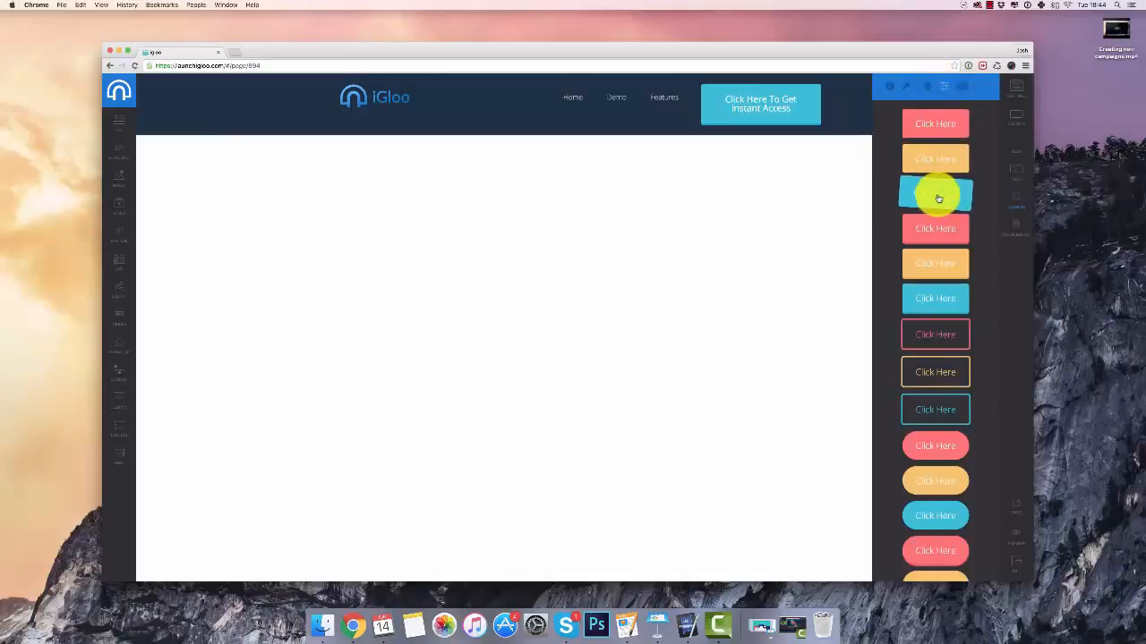
pyautogui.click(887, 85)
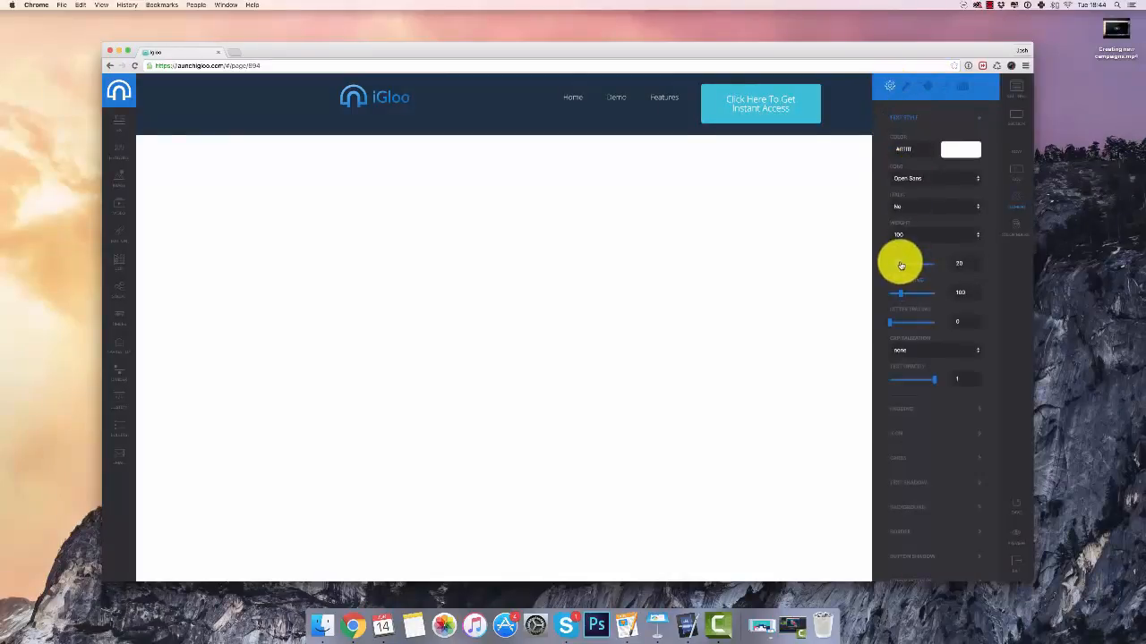
pyautogui.click(773, 102)
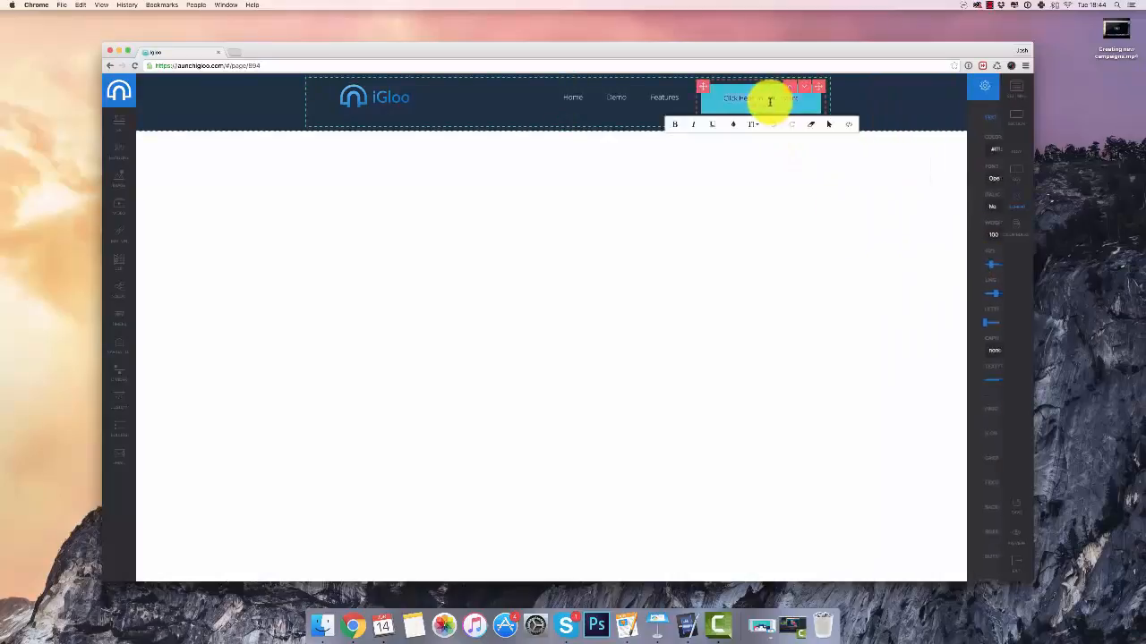
pyautogui.press('BackSpace')
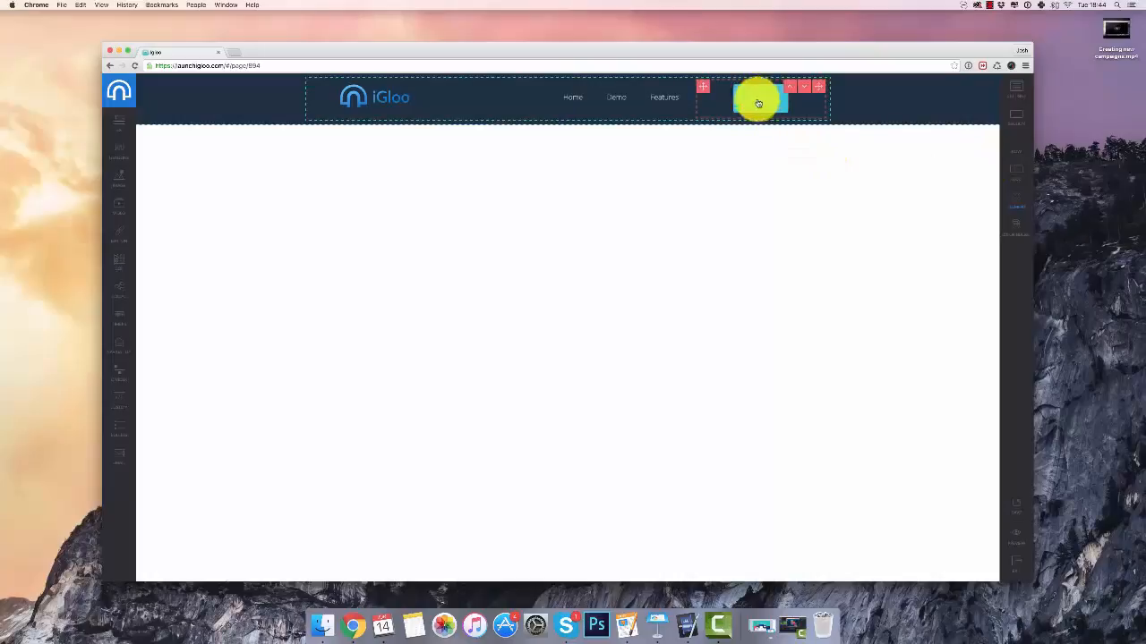
# Set the button's padding to 15 vertically and 32 horizontally, and its container's top margin to 6.
pyautogui.click(761, 105)
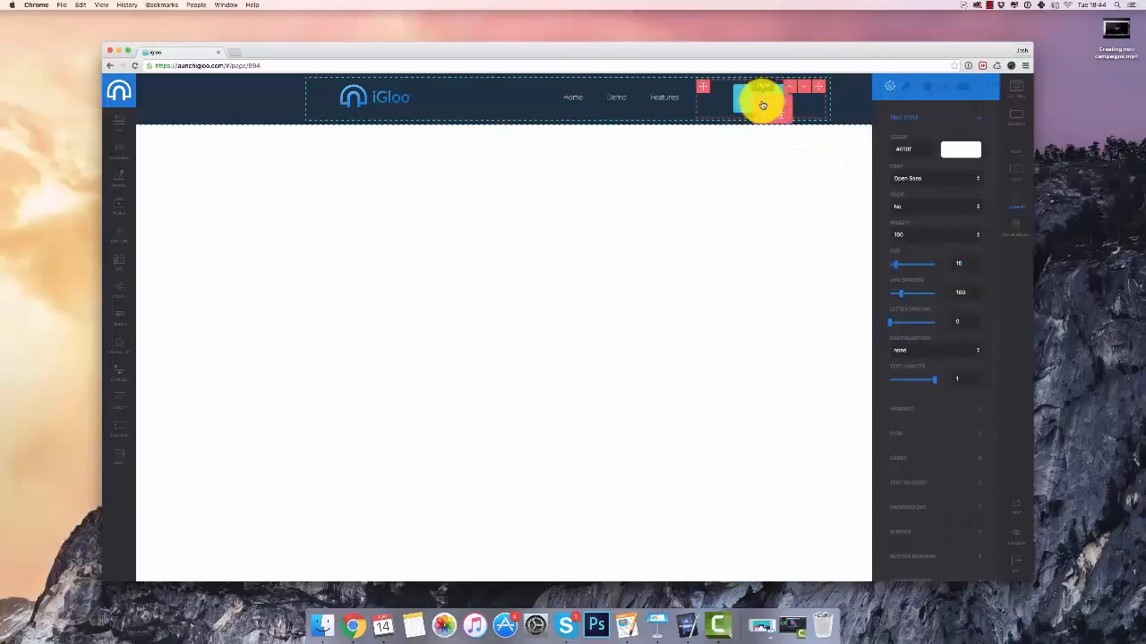
pyautogui.click(902, 116)
pyautogui.click(901, 141)
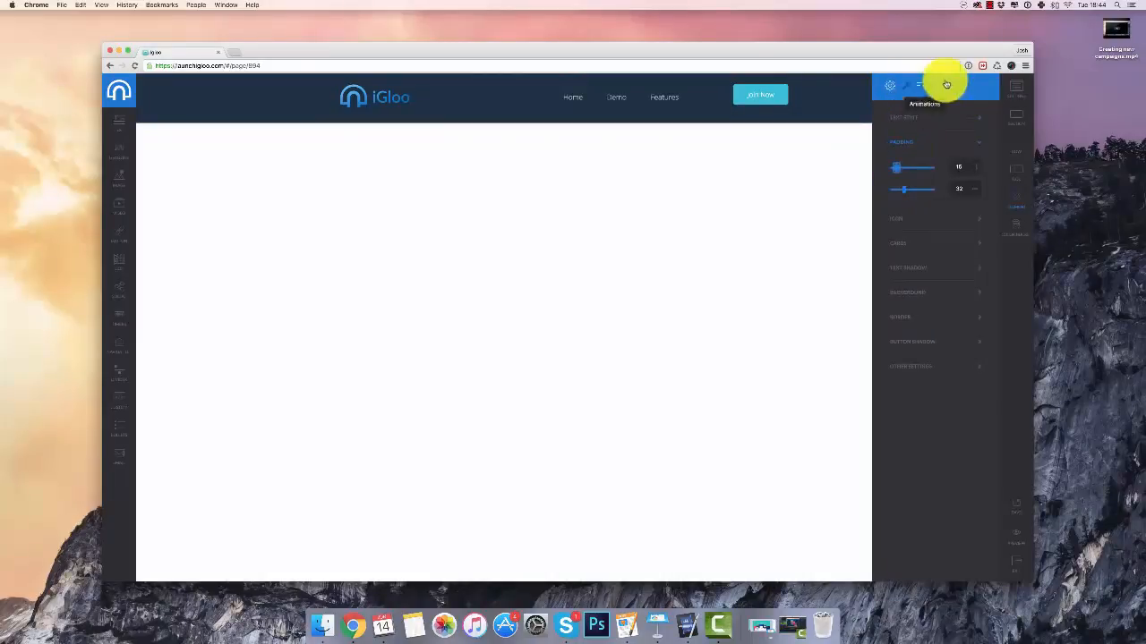
pyautogui.click(960, 87)
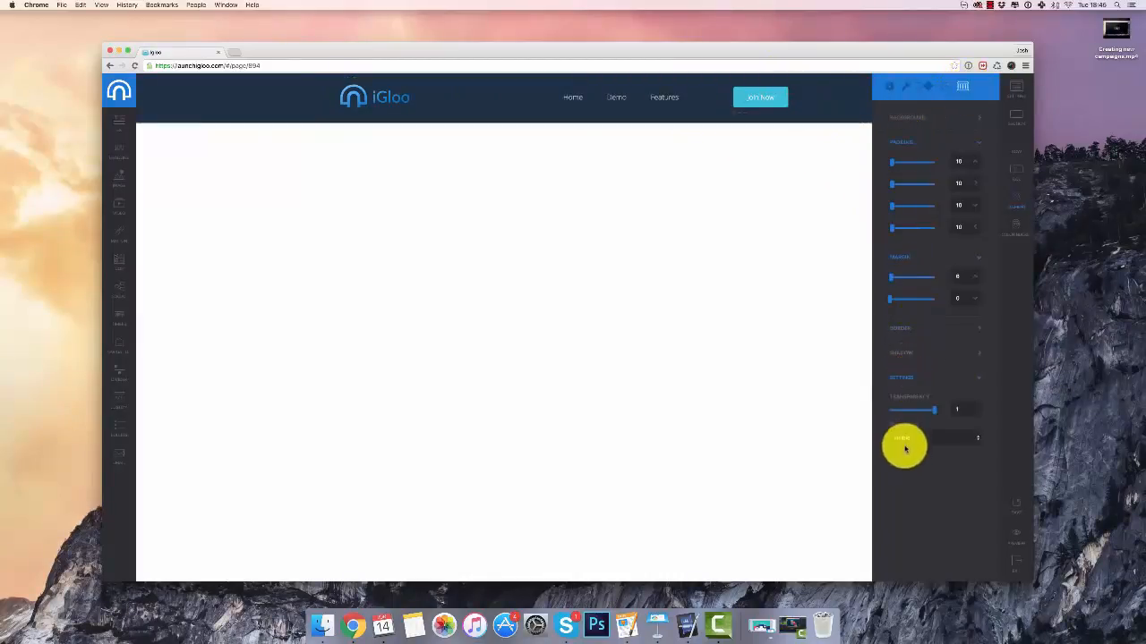
# Align the Join Now button to the left within its header column.
pyautogui.click(886, 89)
pyautogui.click(911, 427)
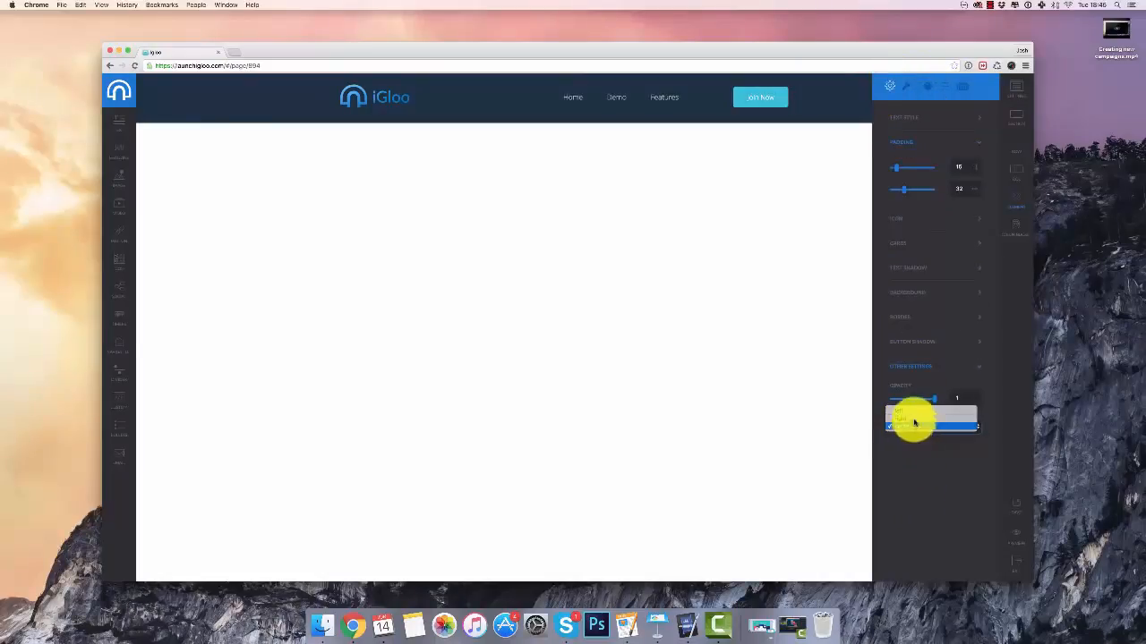
pyautogui.click(916, 415)
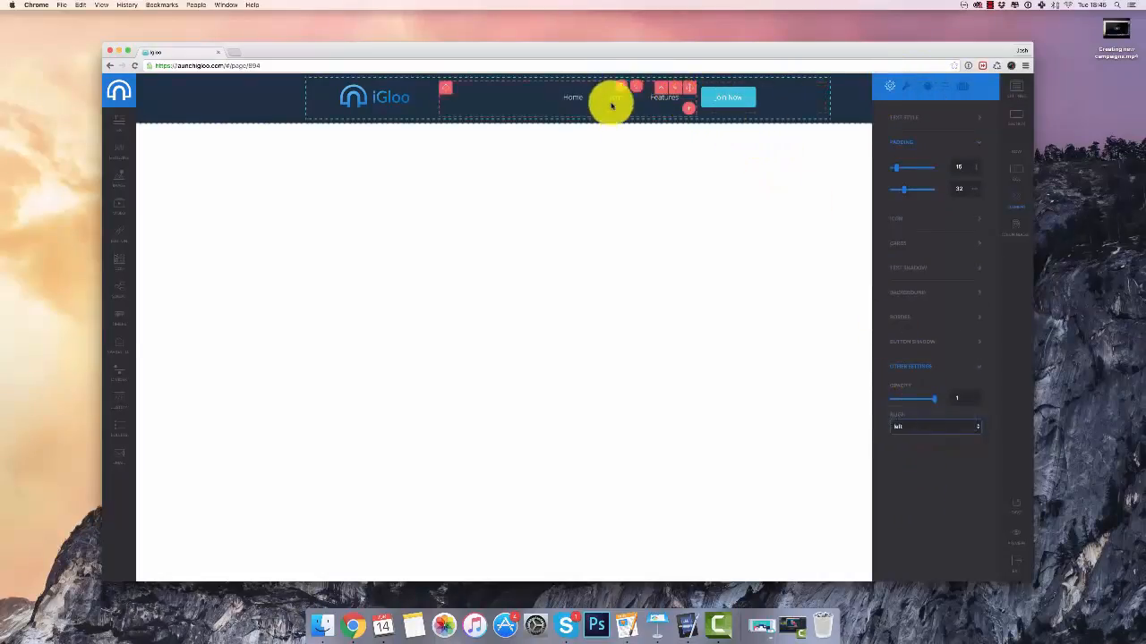
pyautogui.click(986, 87)
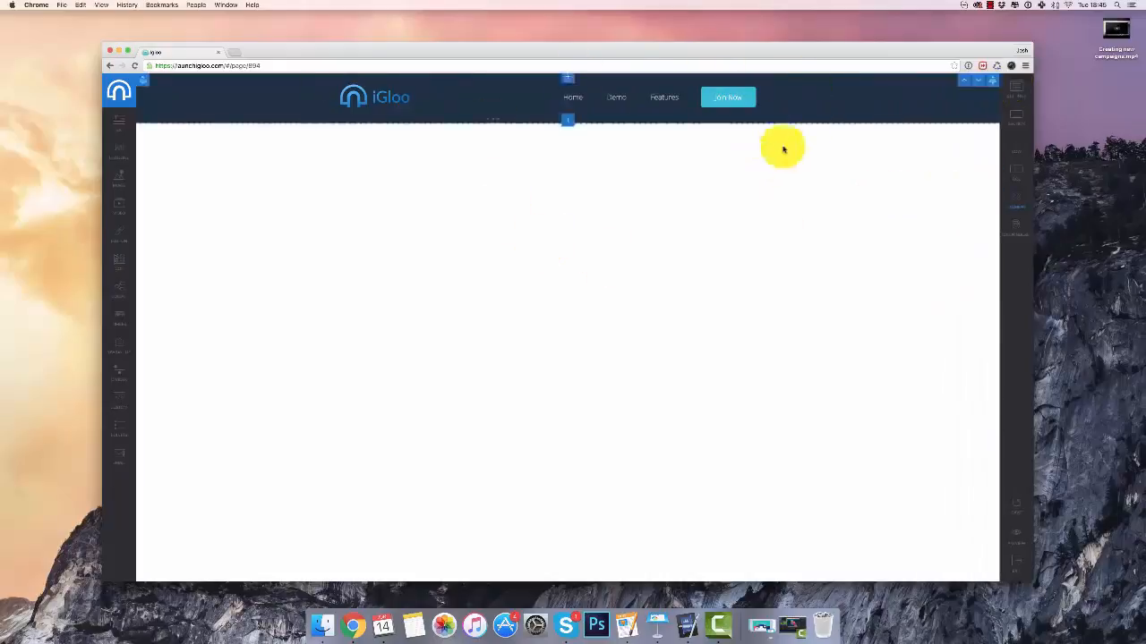
# Replace the header logo with the iGloo version that has white lettering and move it slightly down in its column.
pyautogui.click(350, 97)
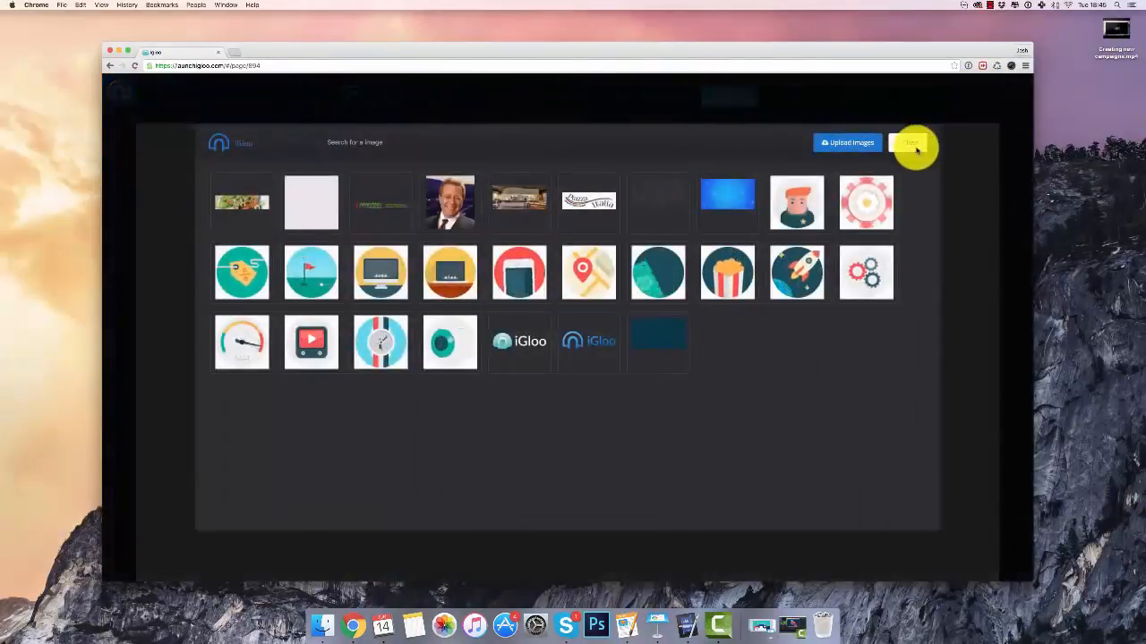
pyautogui.click(911, 142)
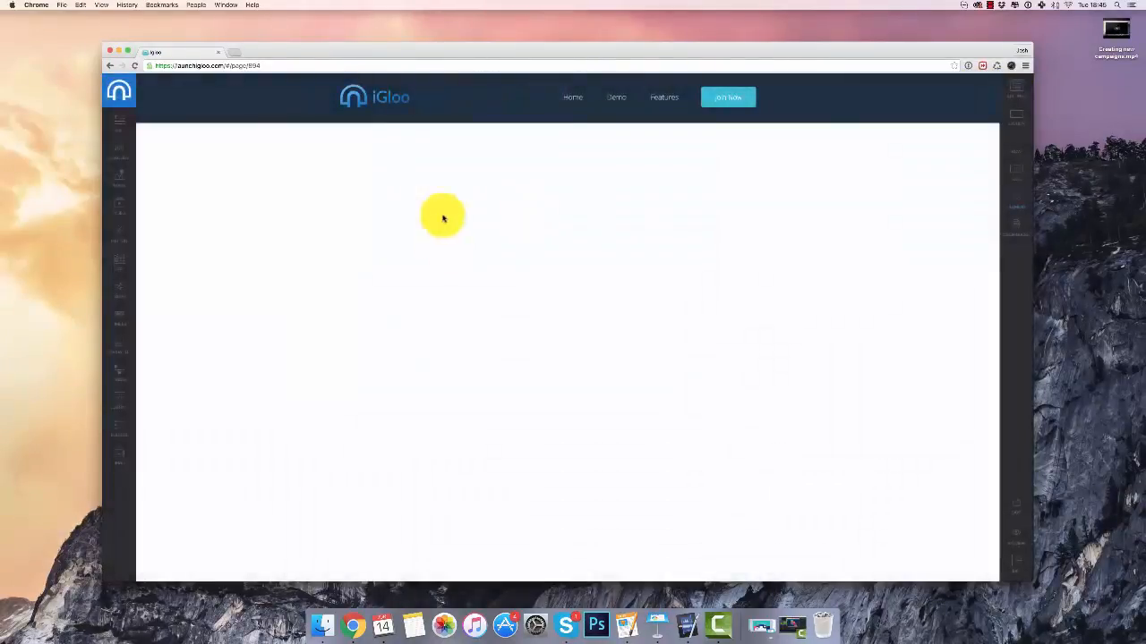
pyautogui.click(352, 98)
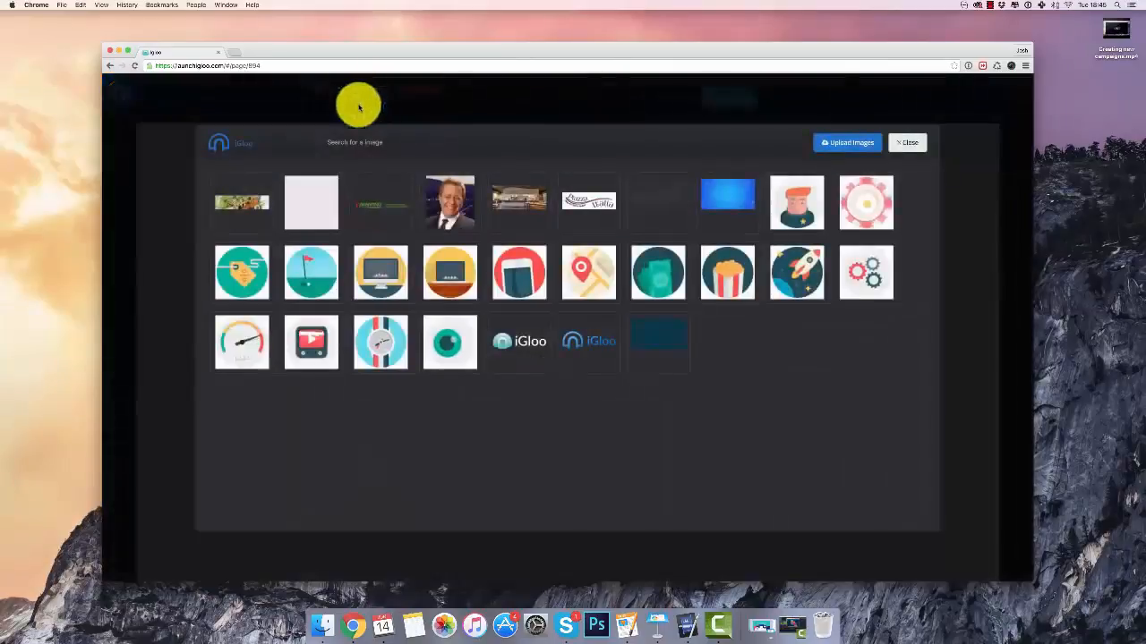
pyautogui.click(512, 339)
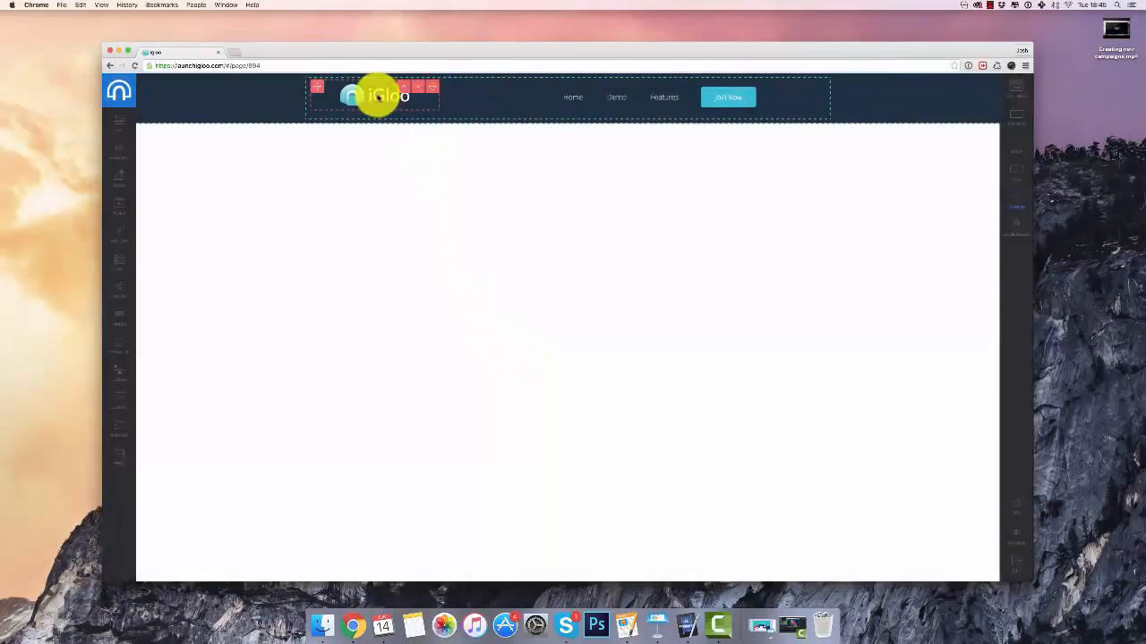
pyautogui.click(381, 101)
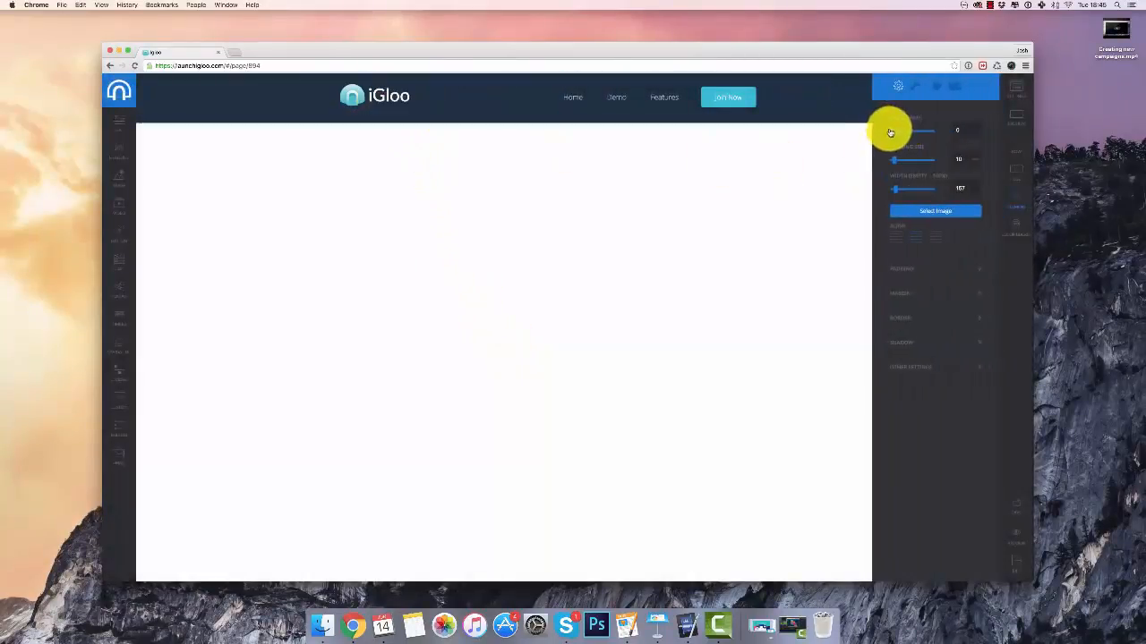
pyautogui.click(965, 86)
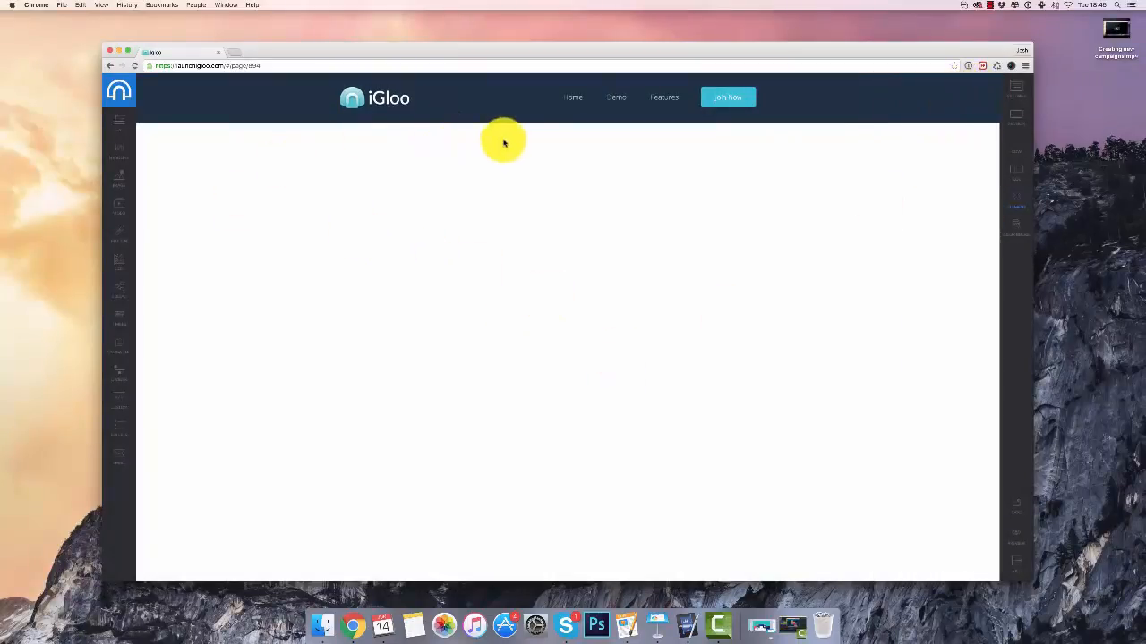
# Add a single-column section below the header with a headline reading Creating Web Pages Is Simple In iGloo.
pyautogui.click(569, 126)
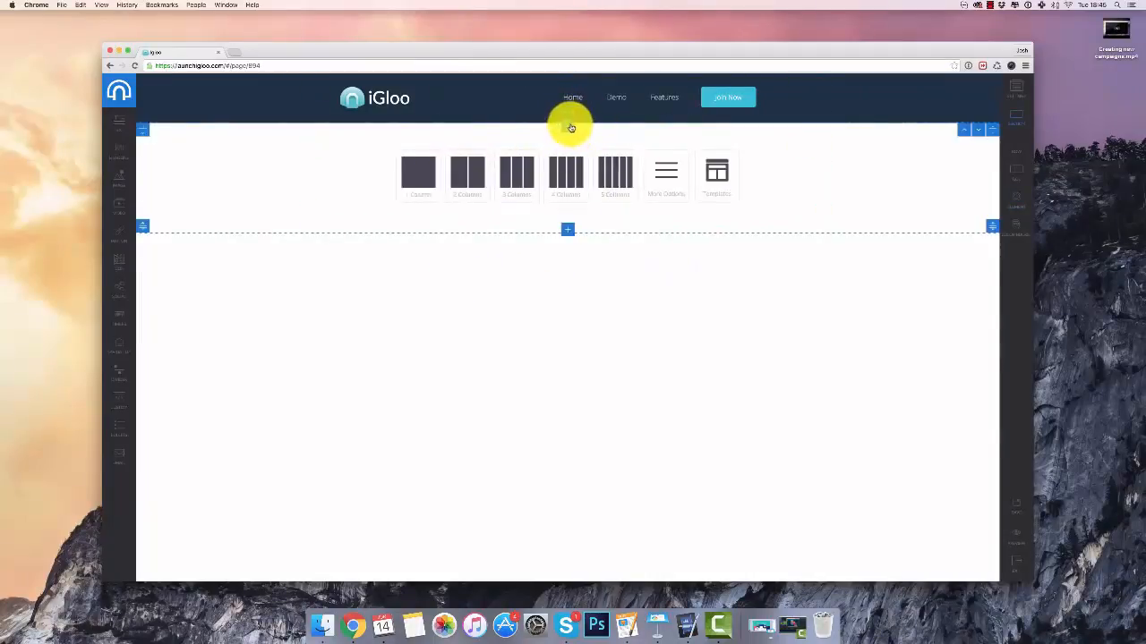
pyautogui.click(424, 179)
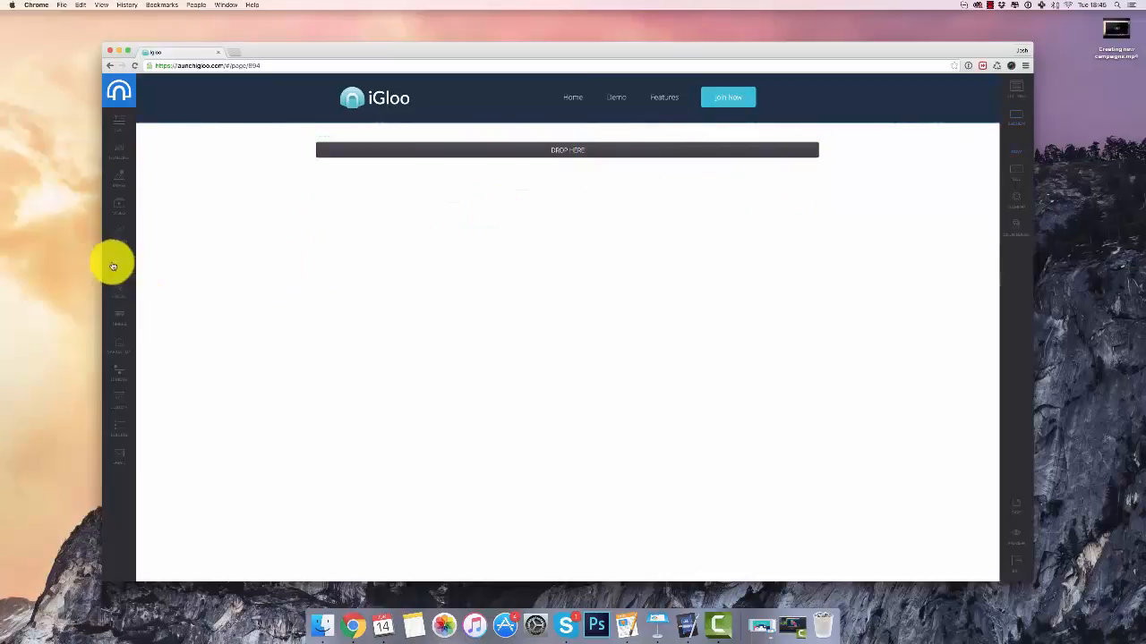
pyautogui.moveTo(116, 148); pyautogui.dragTo(537, 156)
pyautogui.tripleClick(555, 154)
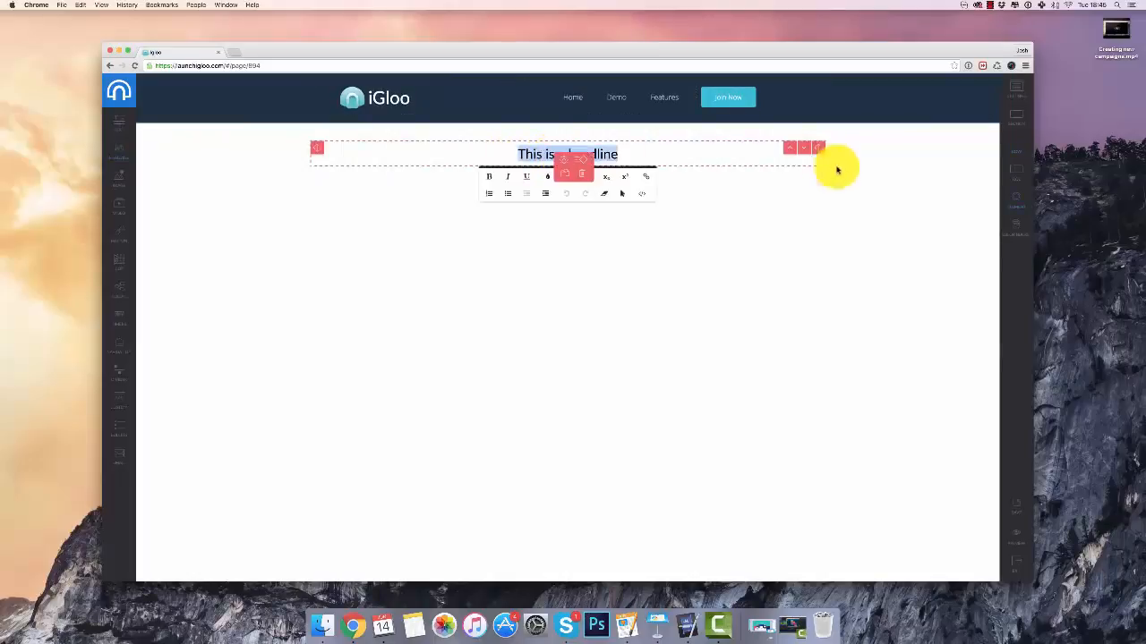
pyautogui.press('BackSpace')
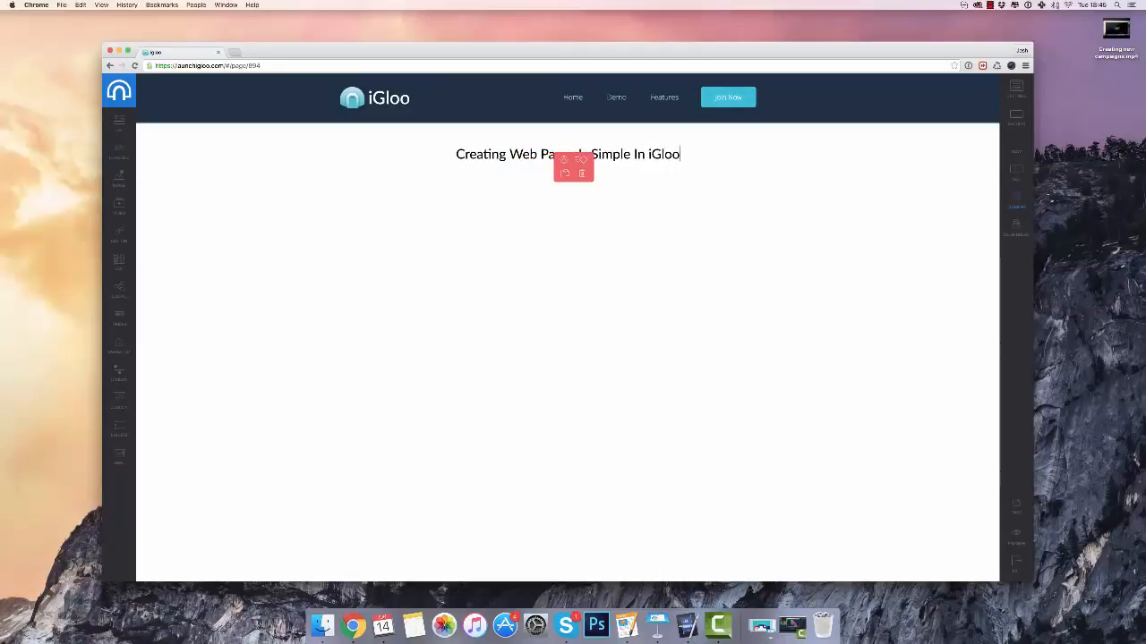
# Adjust the headline's text size and set its font to Montserrat.
pyautogui.click(600, 154)
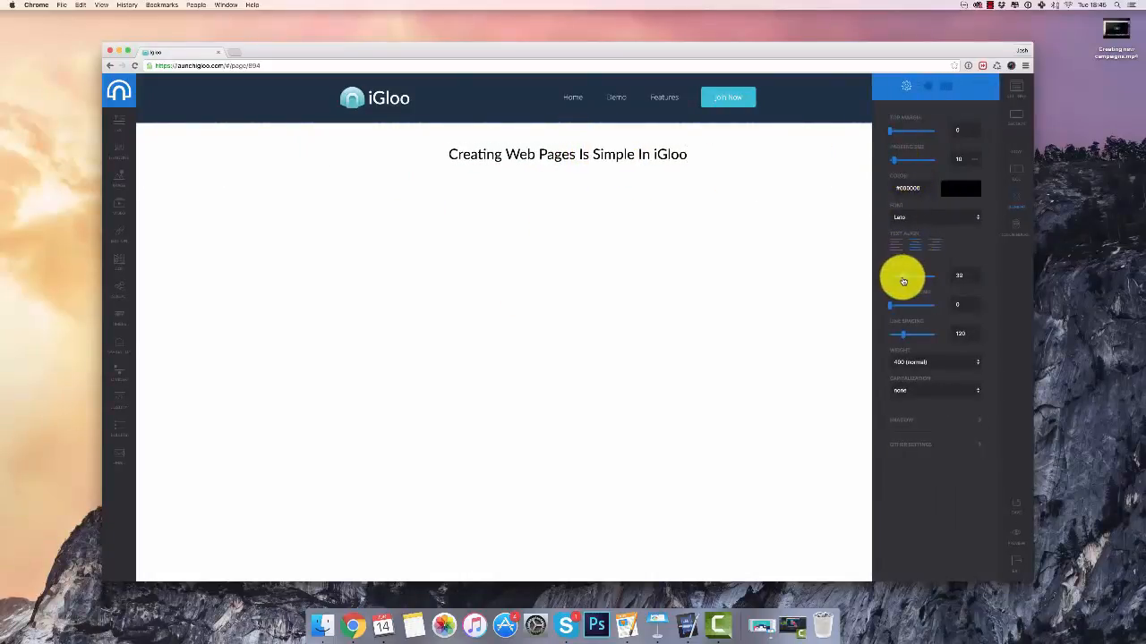
pyautogui.moveTo(904, 282); pyautogui.dragTo(899, 277)
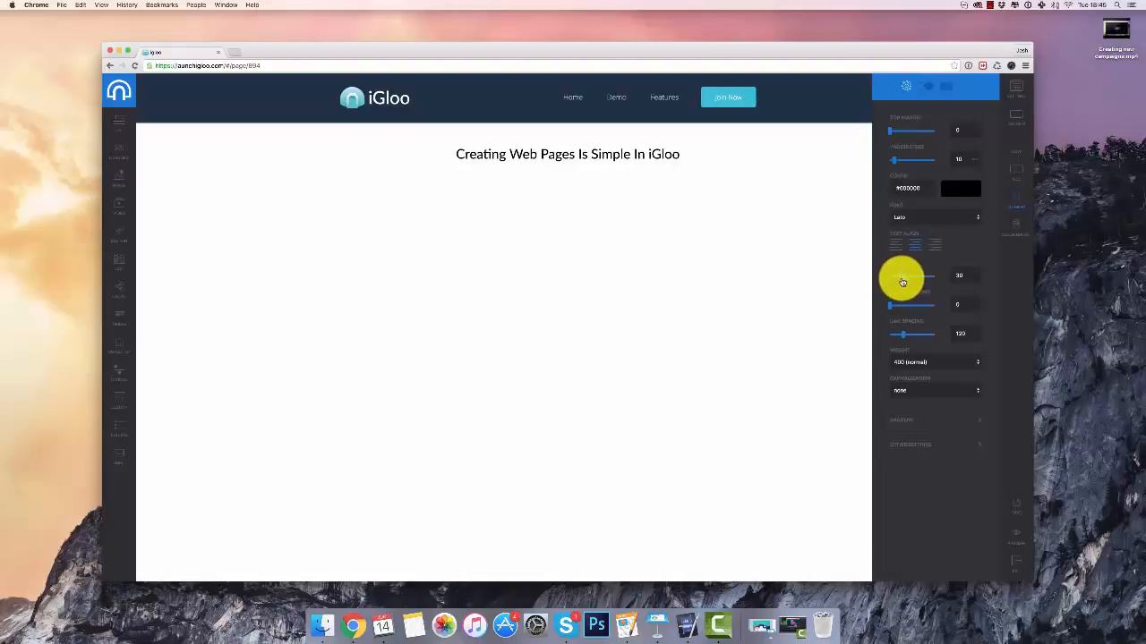
pyautogui.click(913, 220)
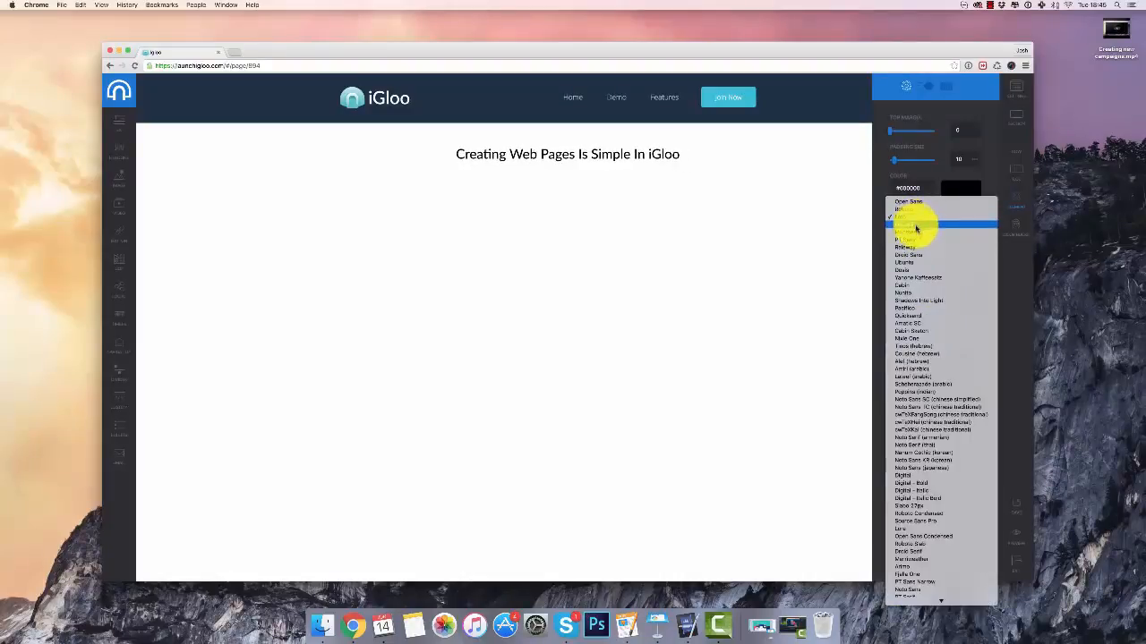
pyautogui.click(914, 235)
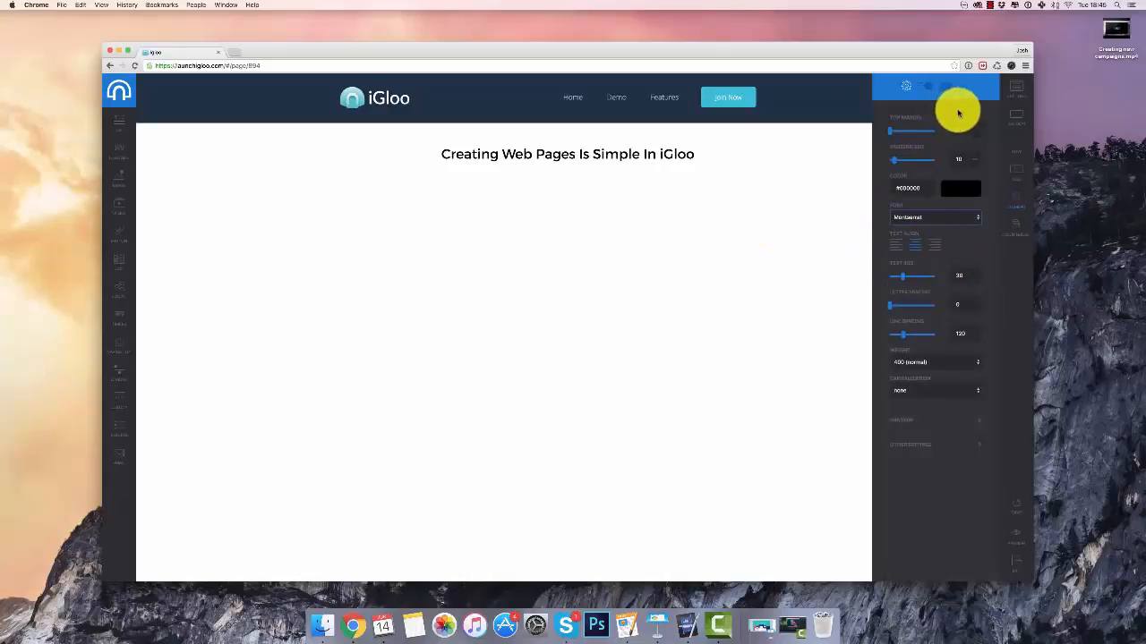
pyautogui.click(965, 89)
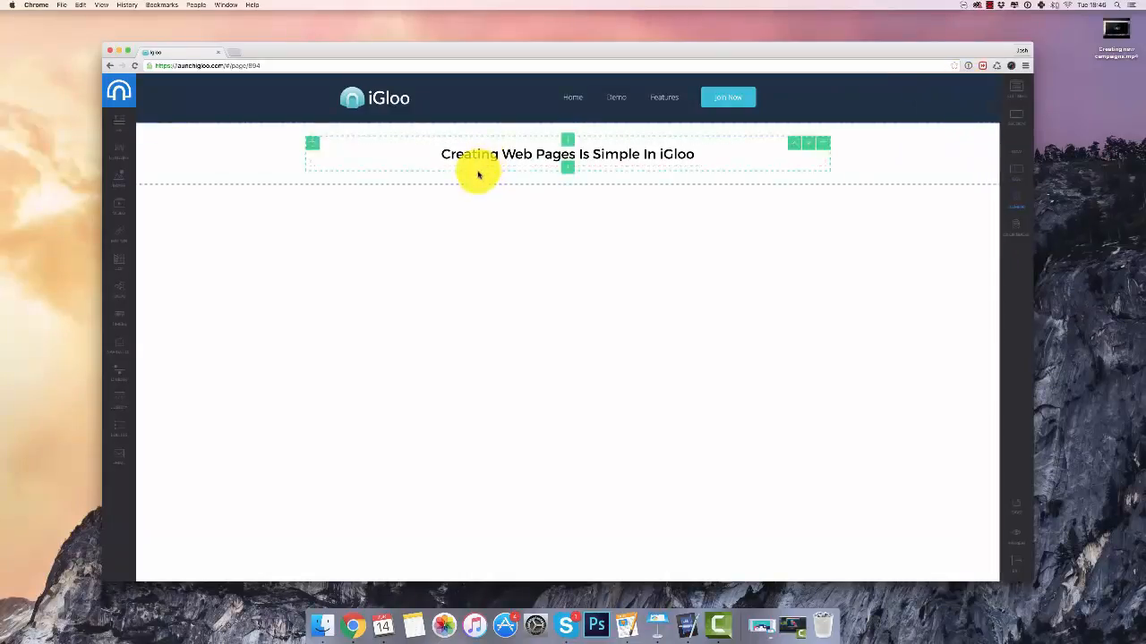
# Add a video element below the headline and set its width to 73%.
pyautogui.moveTo(116, 209); pyautogui.dragTo(618, 168)
pyautogui.click(803, 149)
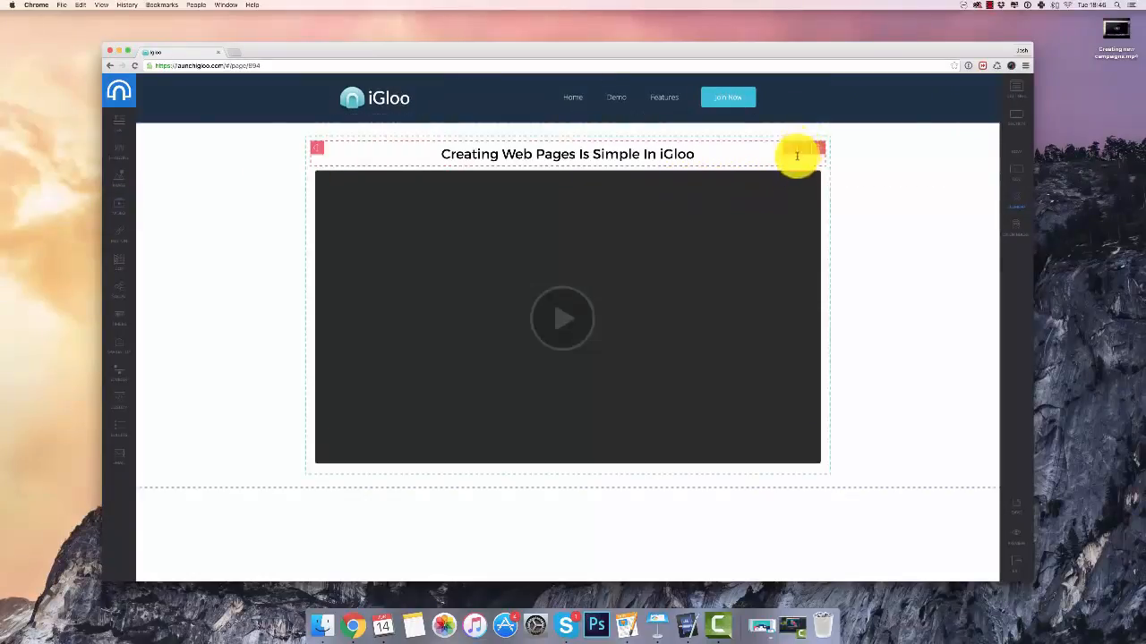
pyautogui.click(623, 199)
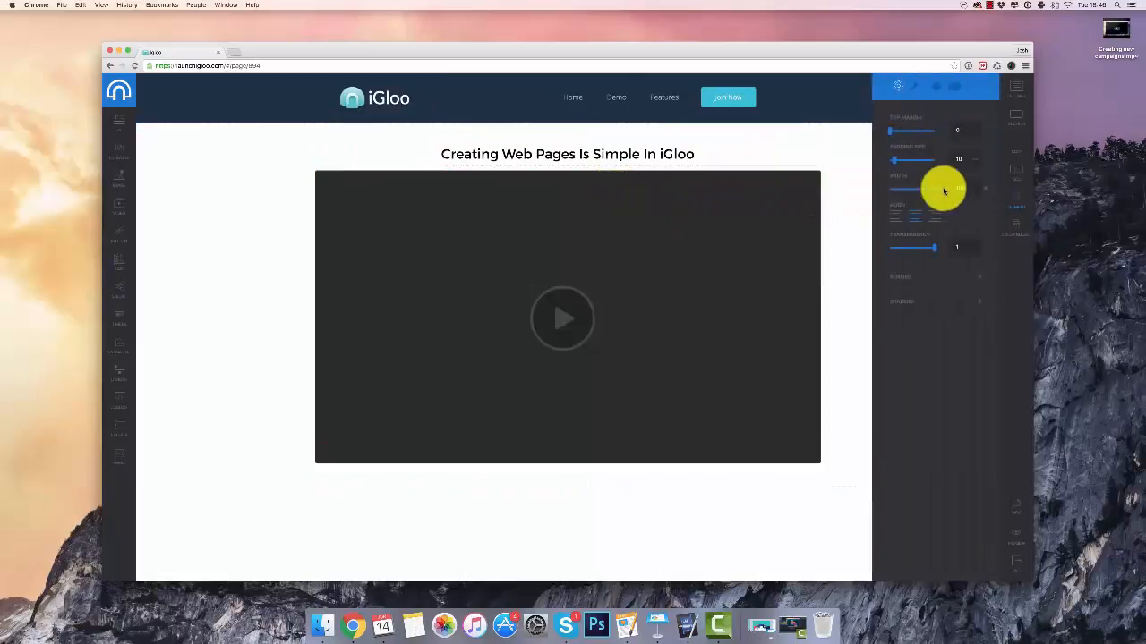
pyautogui.moveTo(935, 190); pyautogui.dragTo(923, 188)
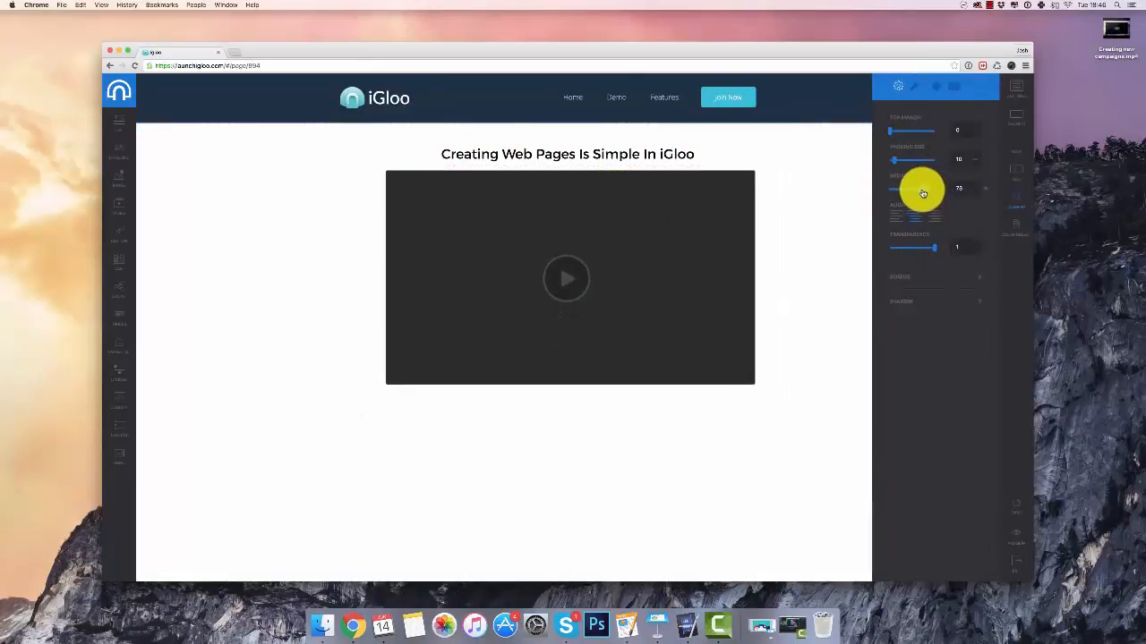
pyautogui.click(974, 90)
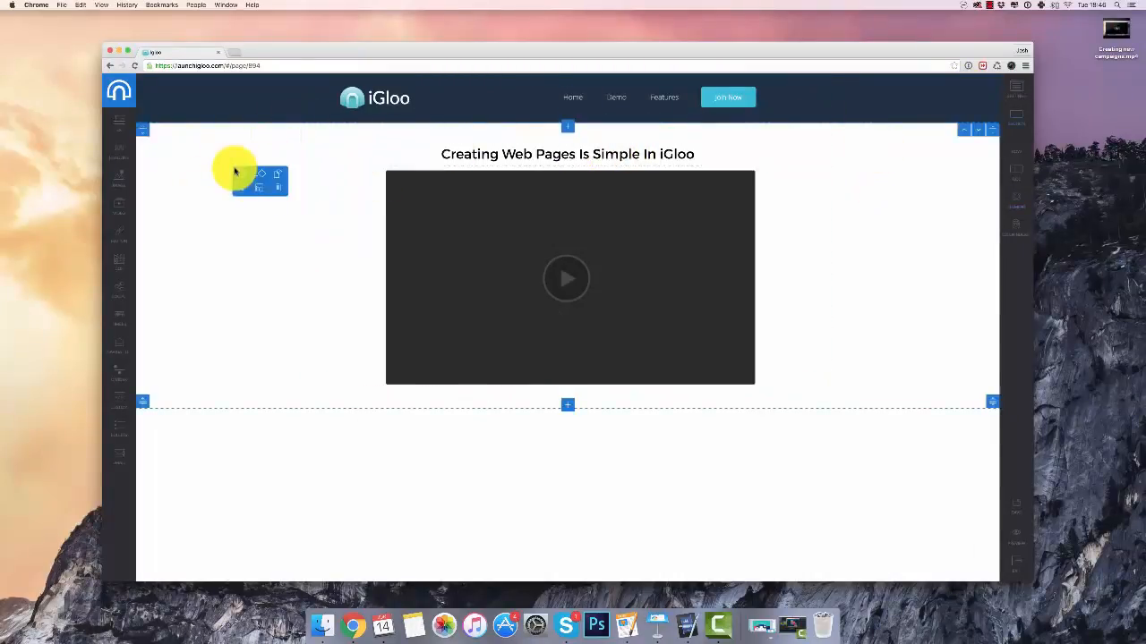
# Change the video section's background type to gradient, with light orange as the first color and coral pink as the second.
pyautogui.click(242, 175)
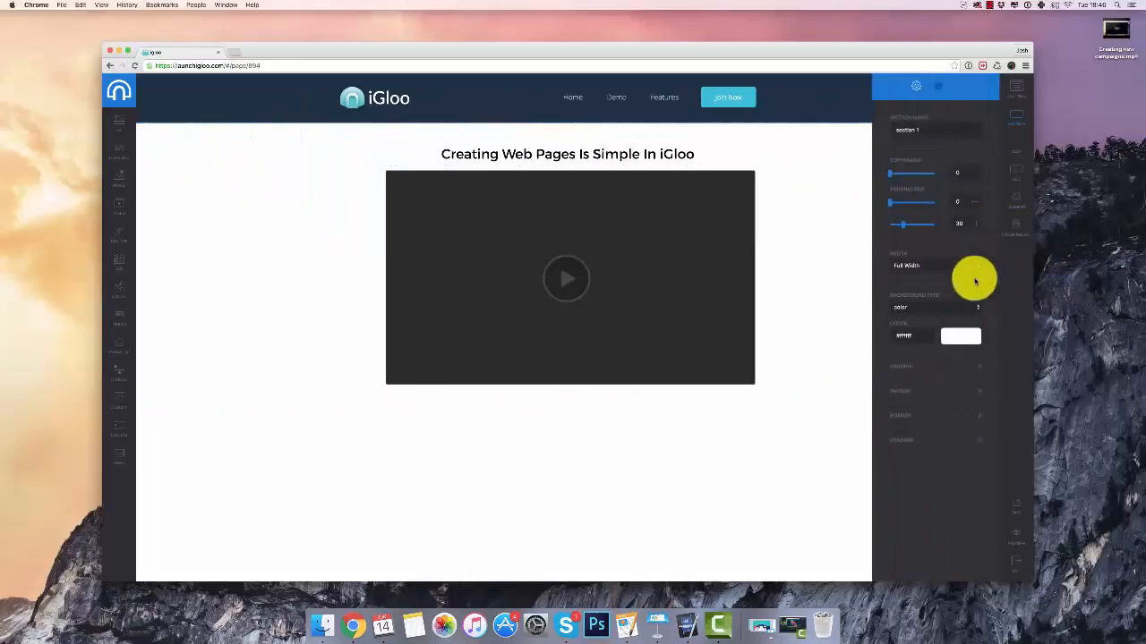
pyautogui.click(957, 310)
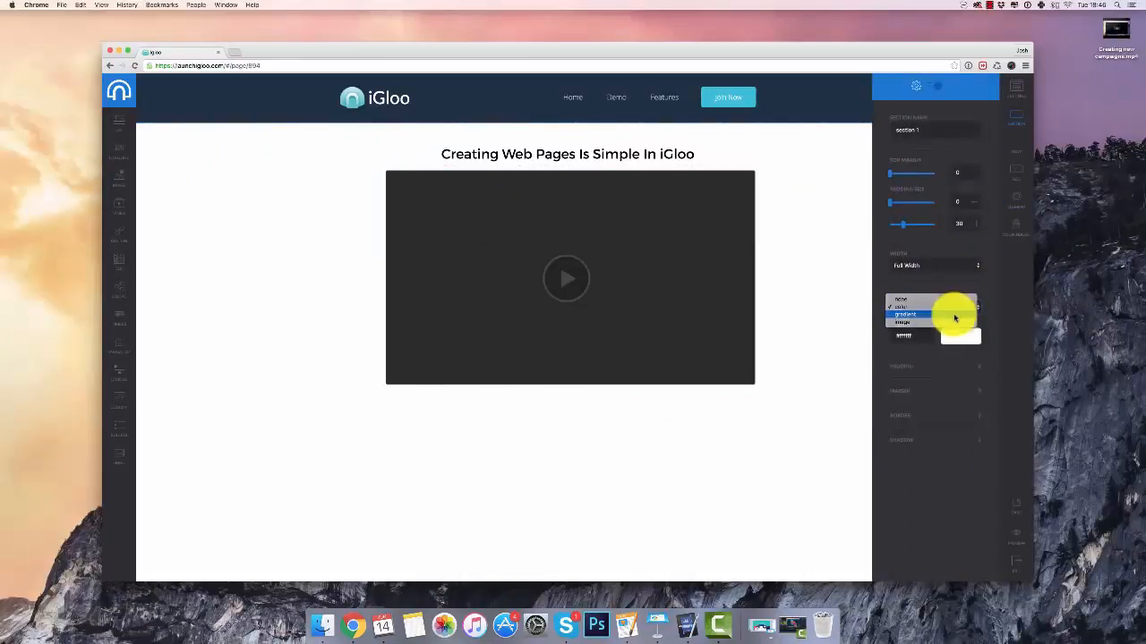
pyautogui.click(954, 316)
pyautogui.click(962, 343)
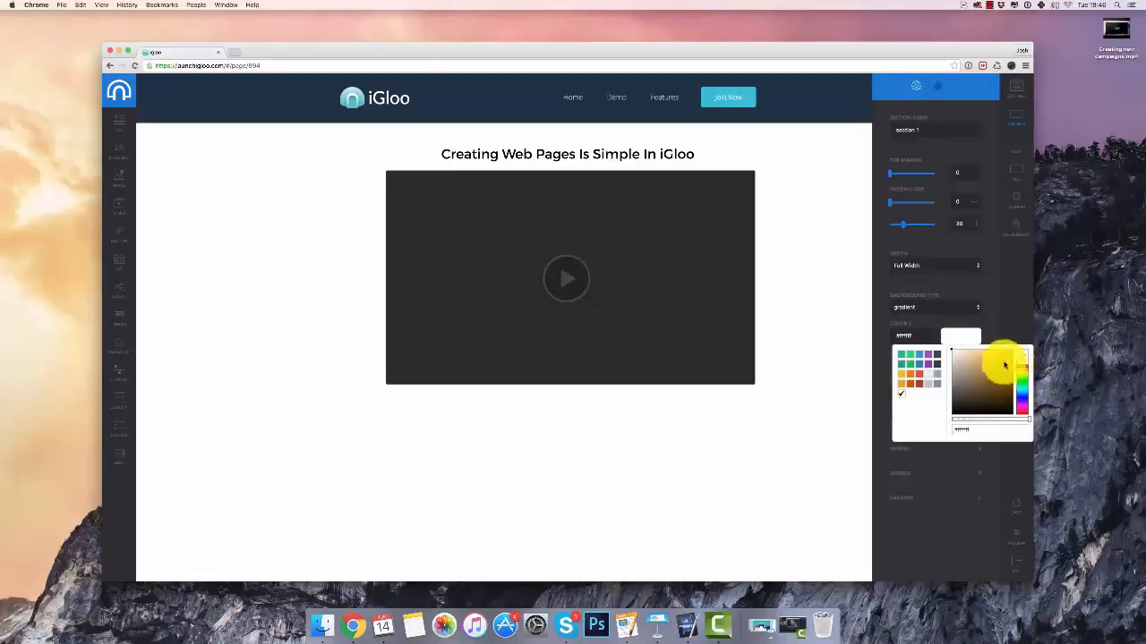
pyautogui.click(988, 355)
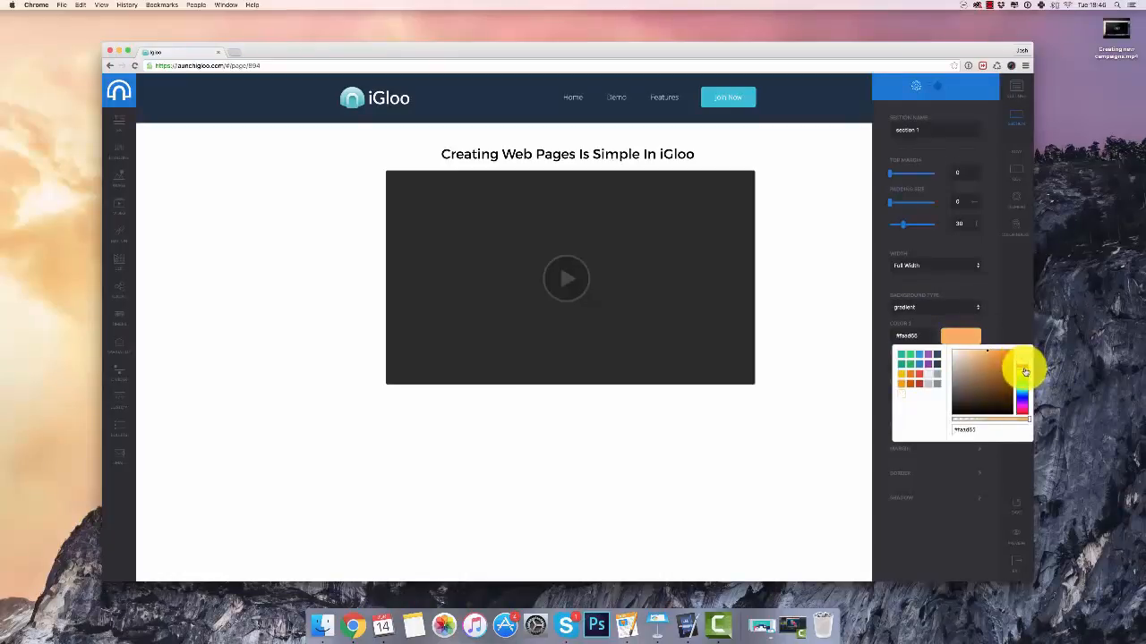
pyautogui.click(992, 312)
pyautogui.click(960, 367)
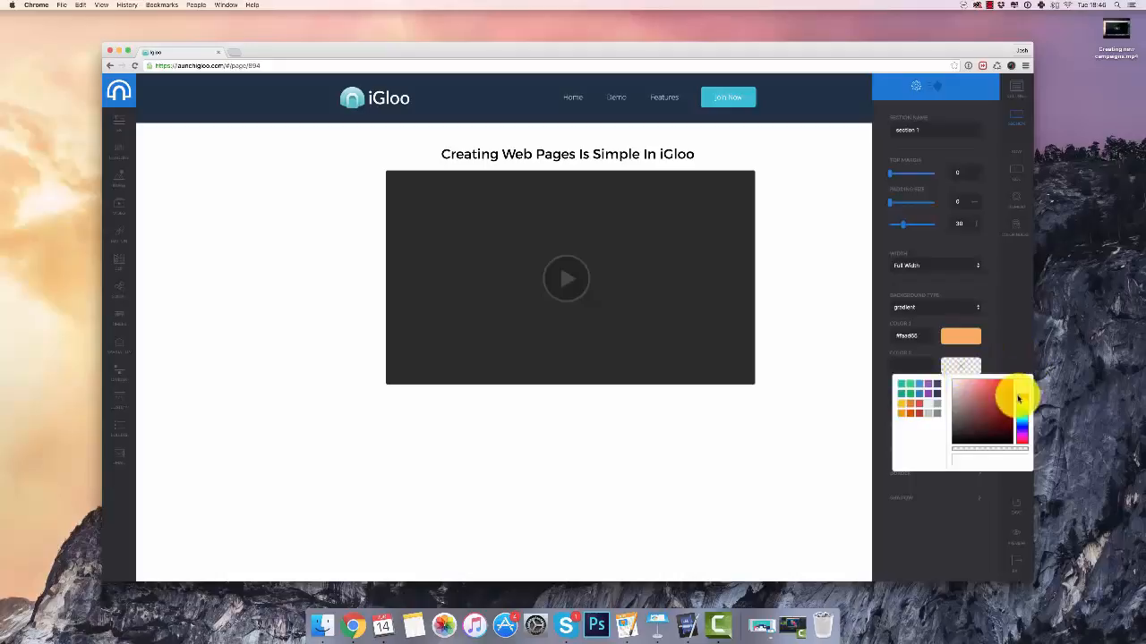
pyautogui.click(988, 384)
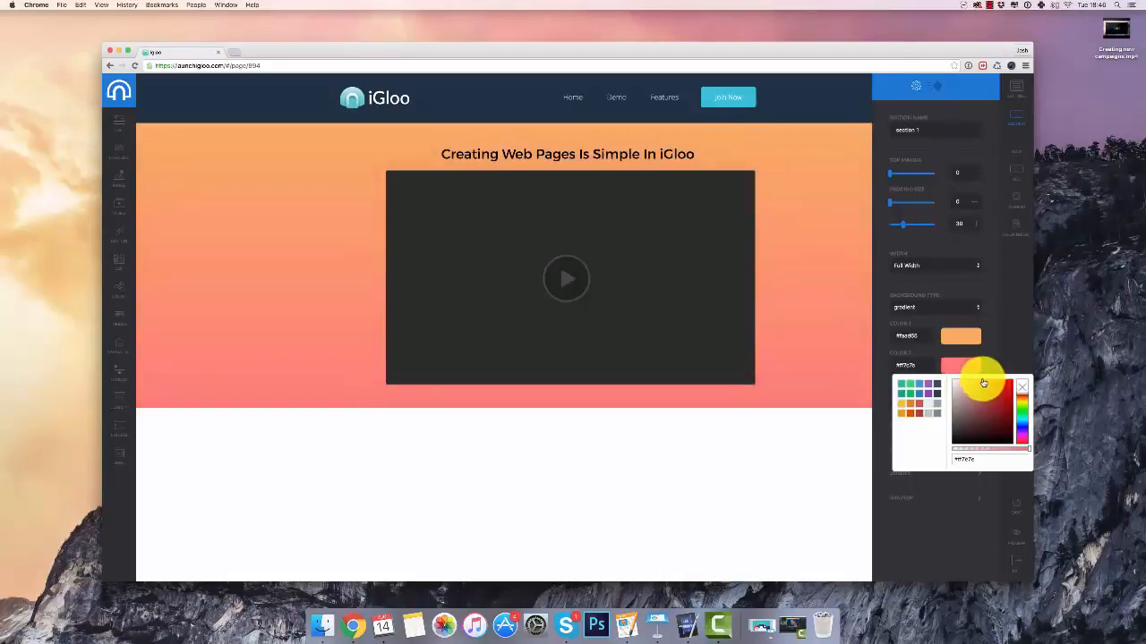
pyautogui.click(988, 355)
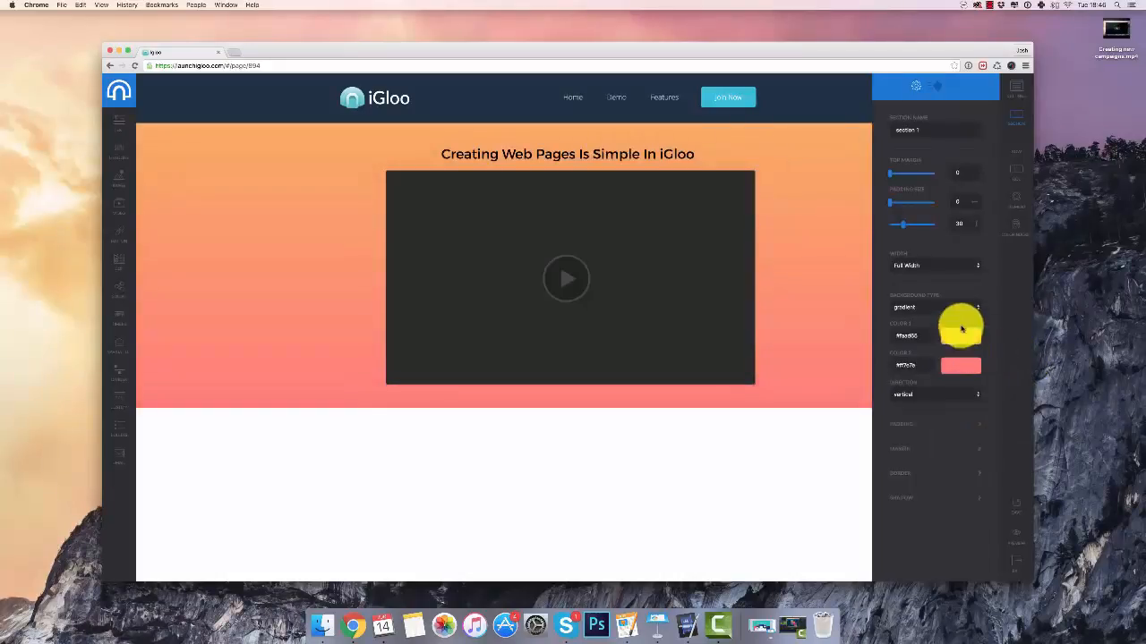
# Try the horizontal gradient direction on the video section and settle on radial.
pyautogui.click(932, 396)
pyautogui.click(929, 402)
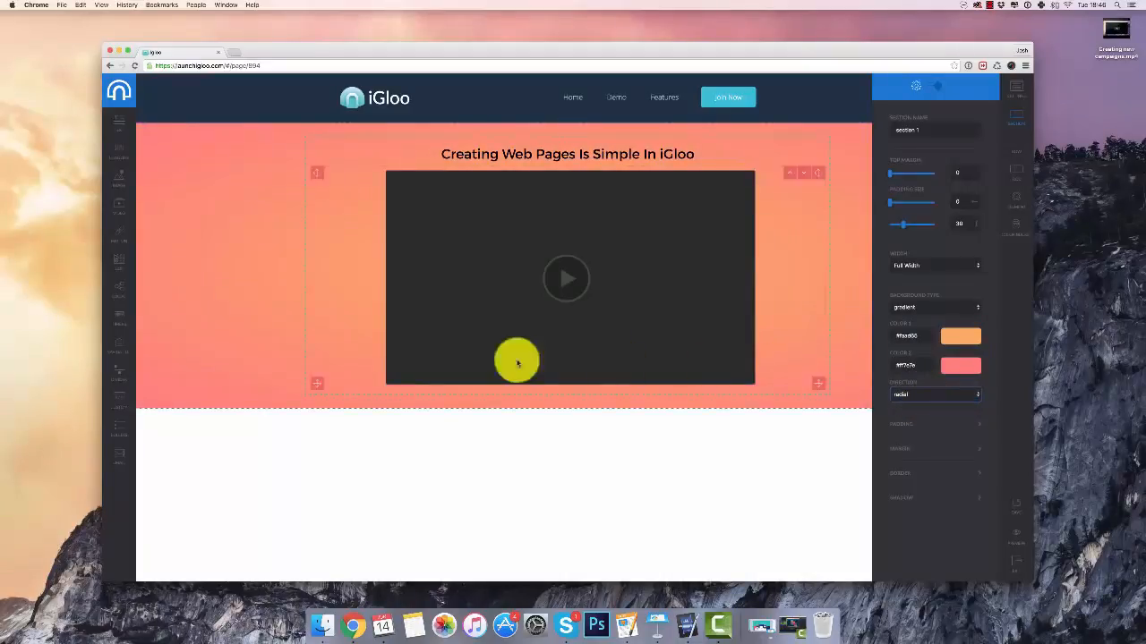
pyautogui.click(955, 380)
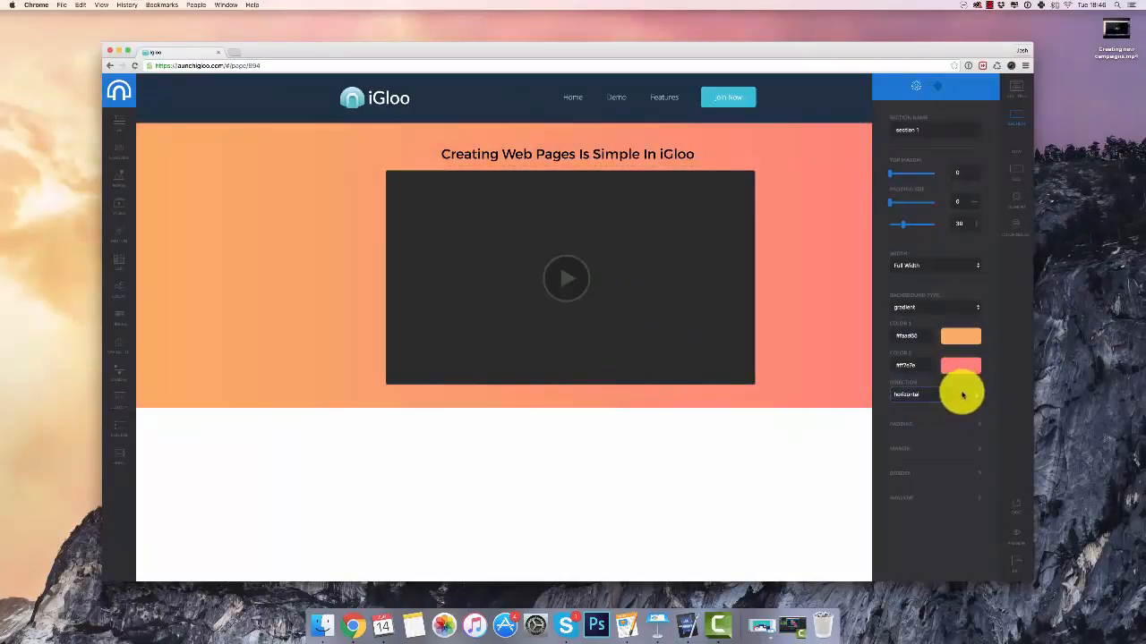
pyautogui.click(955, 395)
pyautogui.click(952, 410)
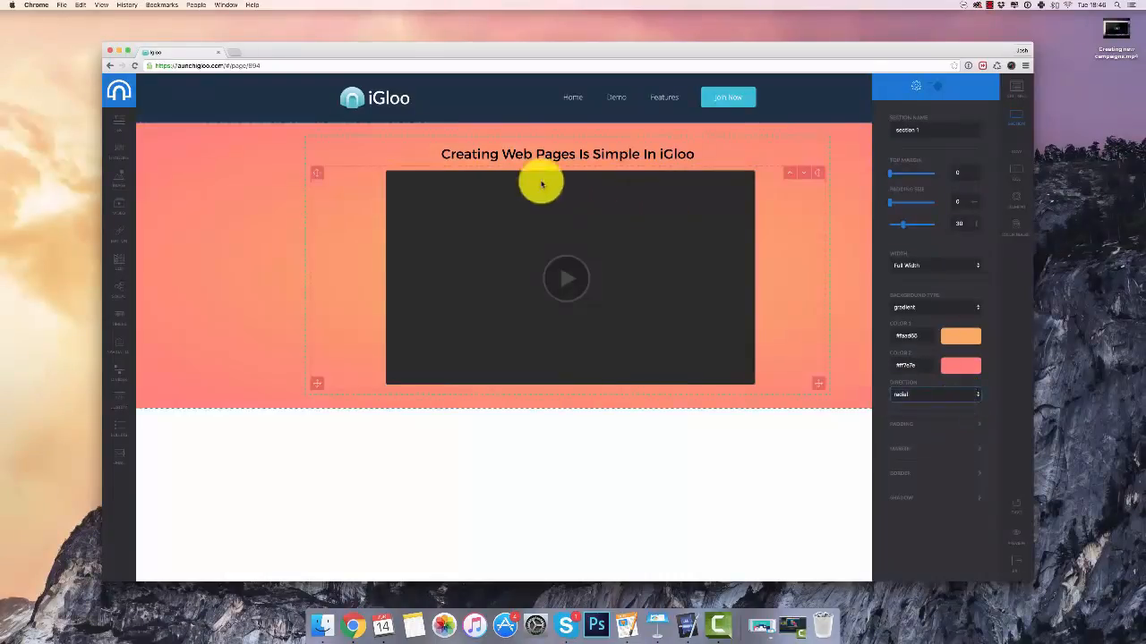
# Change the headline's text color to white.
pyautogui.click(528, 154)
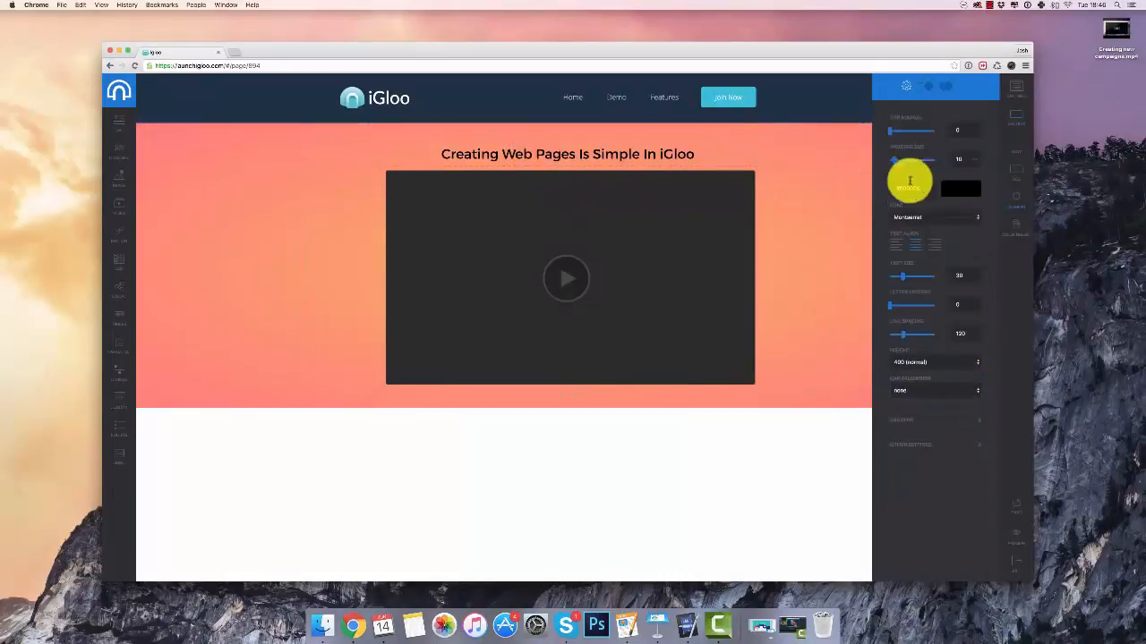
pyautogui.click(960, 188)
pyautogui.click(893, 170)
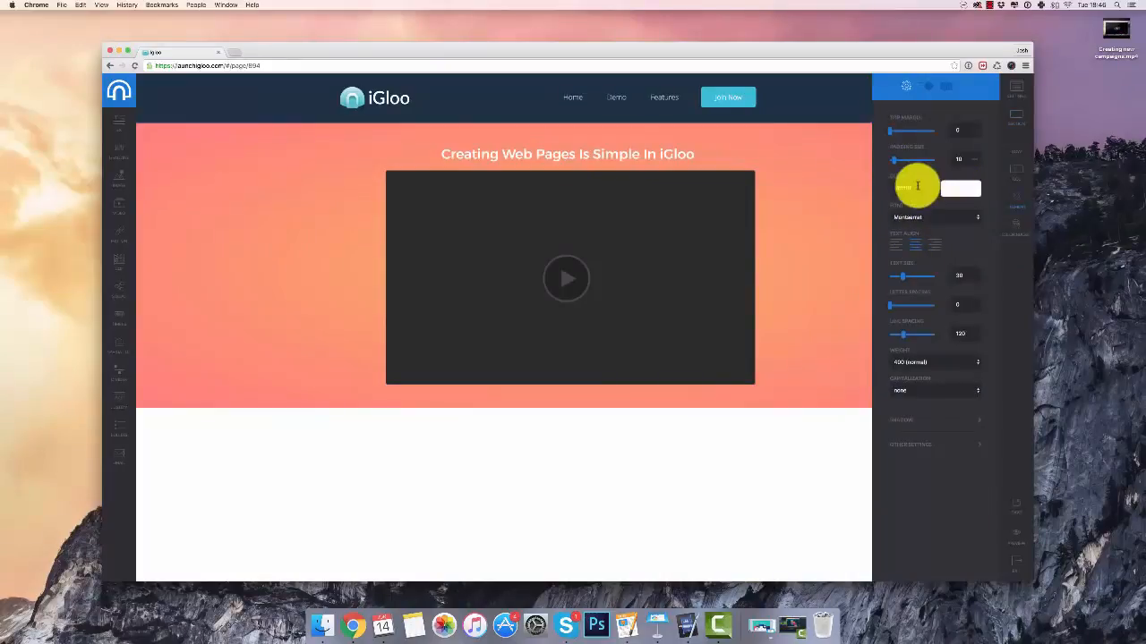
# Add a text shadow to the headline with both offsets at 2, blur 24 and semi-transparent white, rgba(255, 255, 255, 0.53).
pyautogui.click(905, 427)
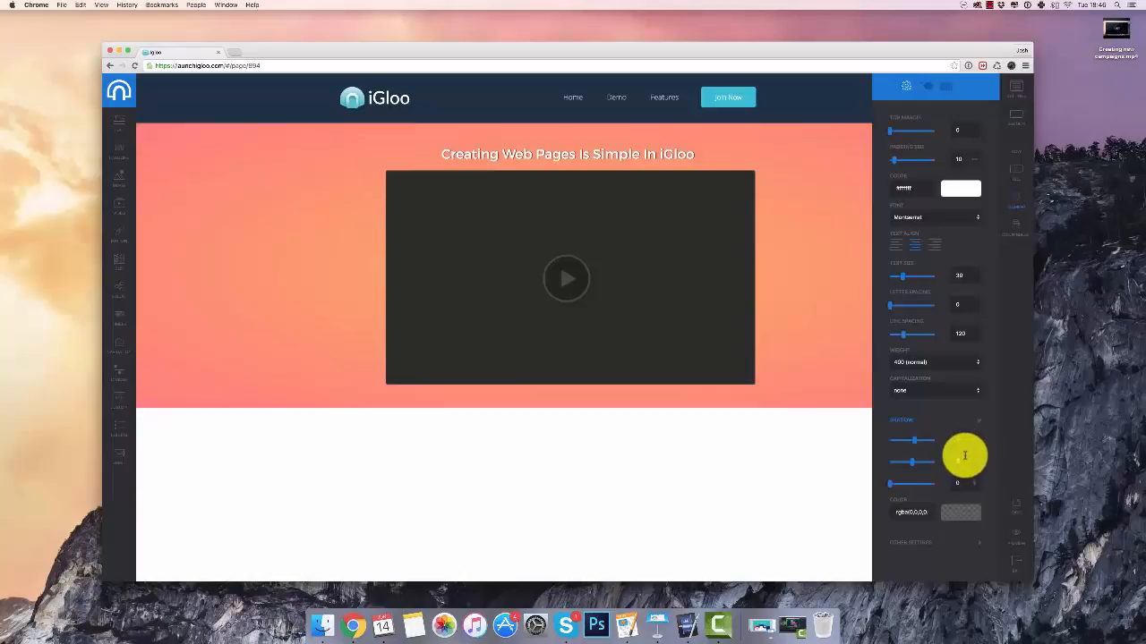
pyautogui.write('24')
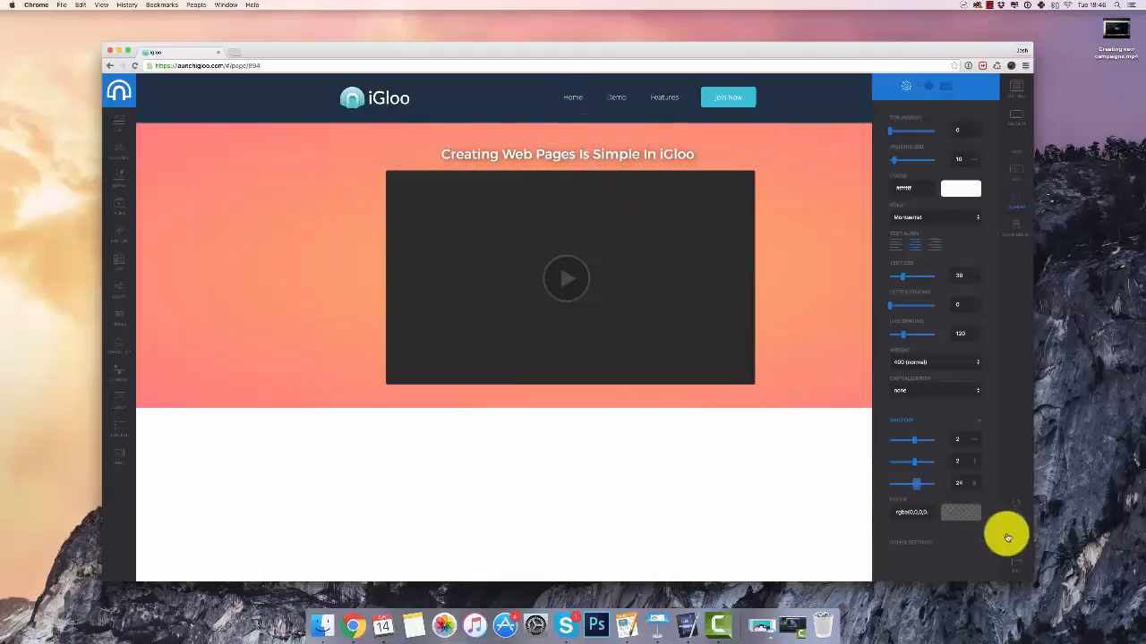
pyautogui.click(960, 514)
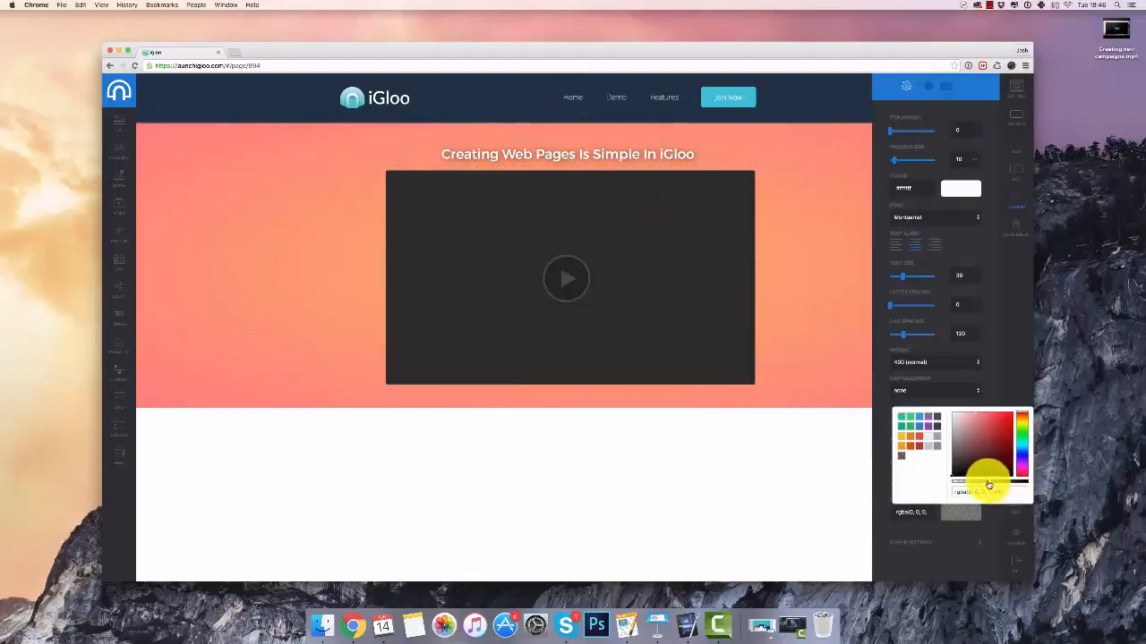
pyautogui.moveTo(970, 443); pyautogui.dragTo(936, 399)
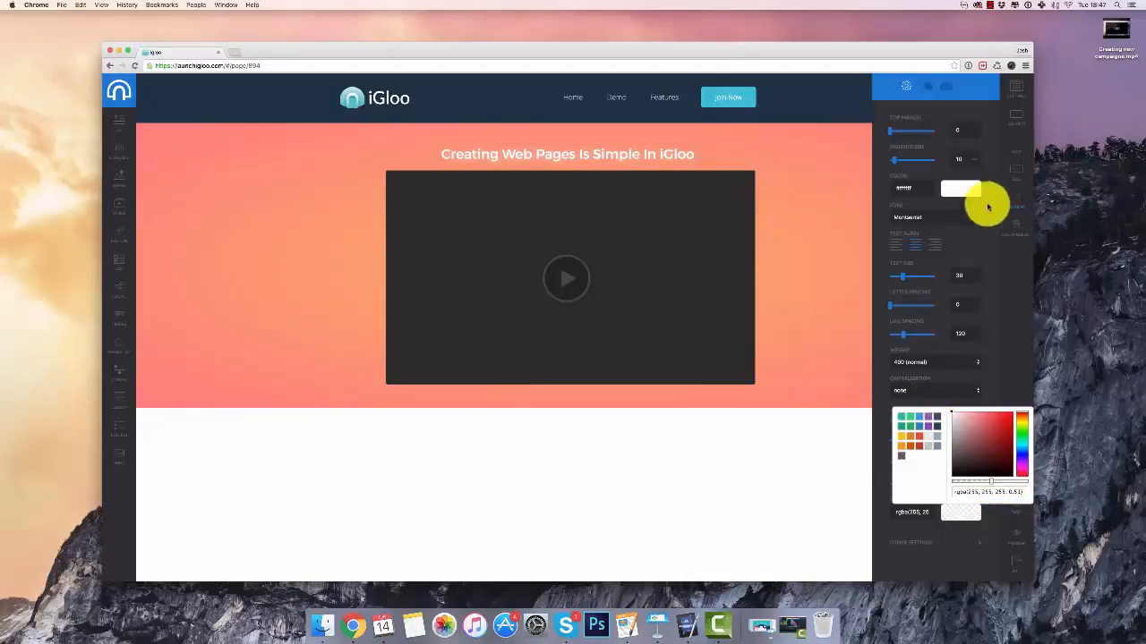
pyautogui.click(983, 234)
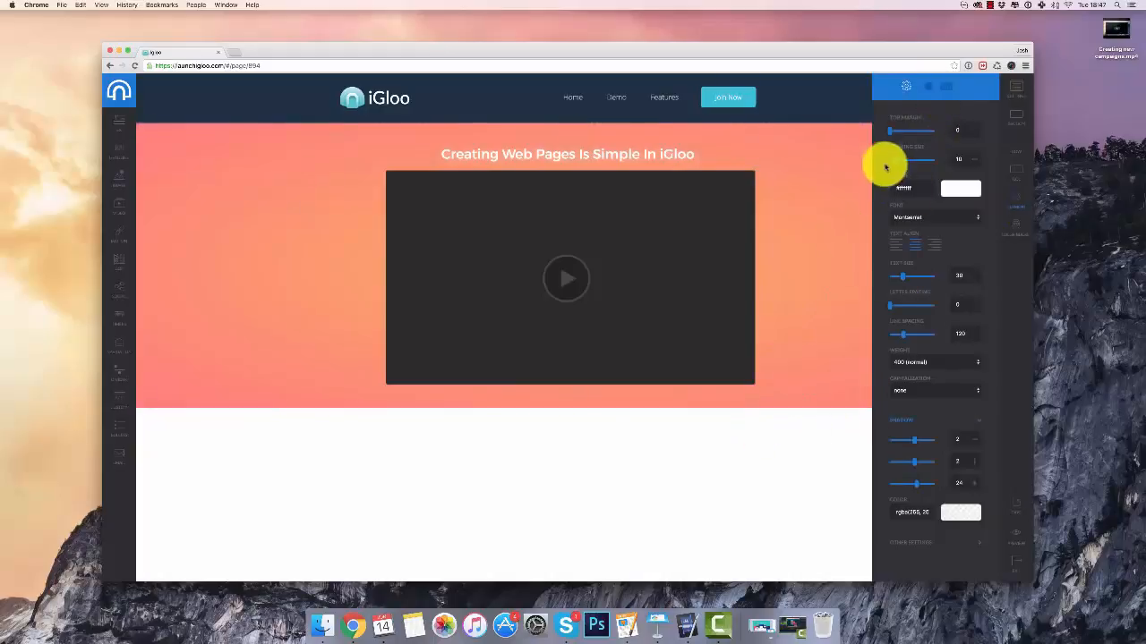
# Try the slideDownLong enter effect on the headline, settle on skewLeftLong, and close the headline's settings.
pyautogui.click(924, 85)
pyautogui.click(920, 124)
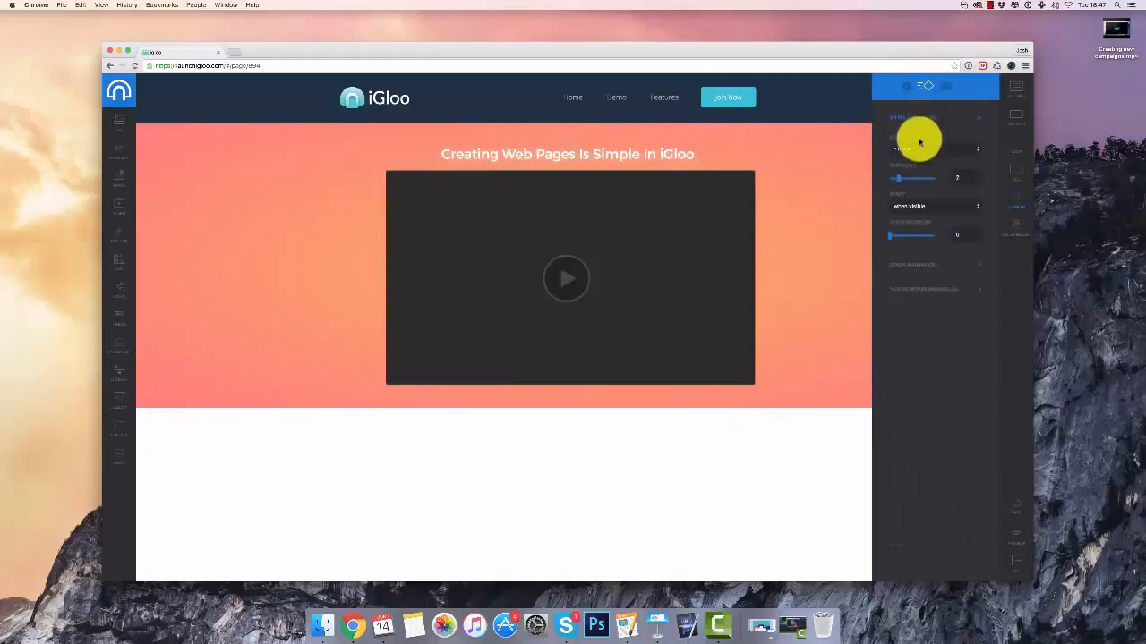
pyautogui.click(921, 146)
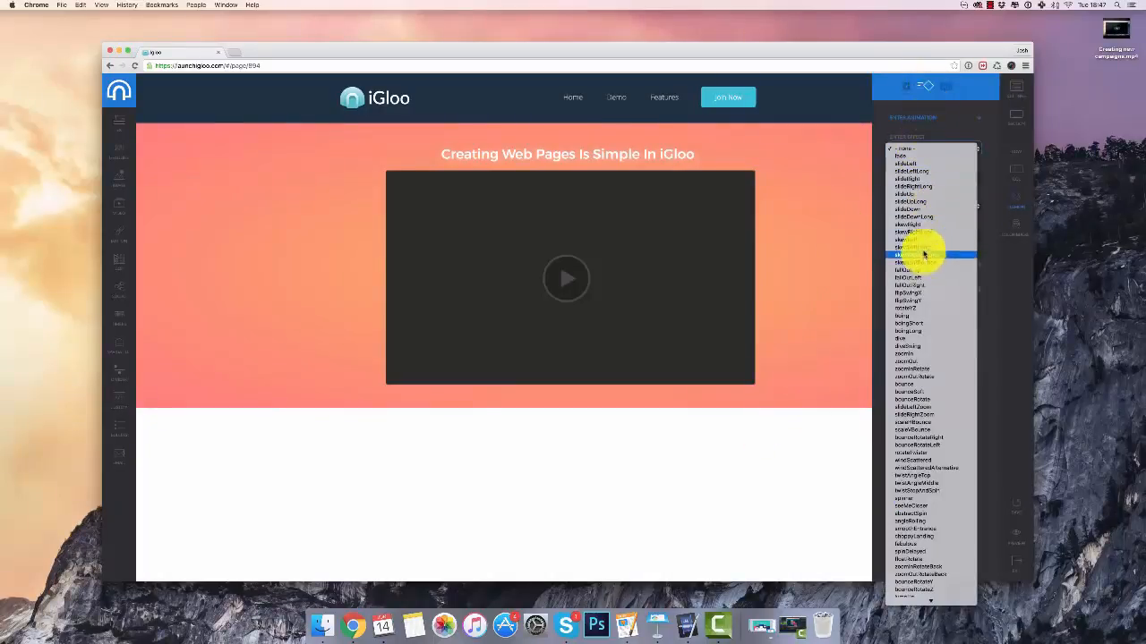
pyautogui.click(925, 218)
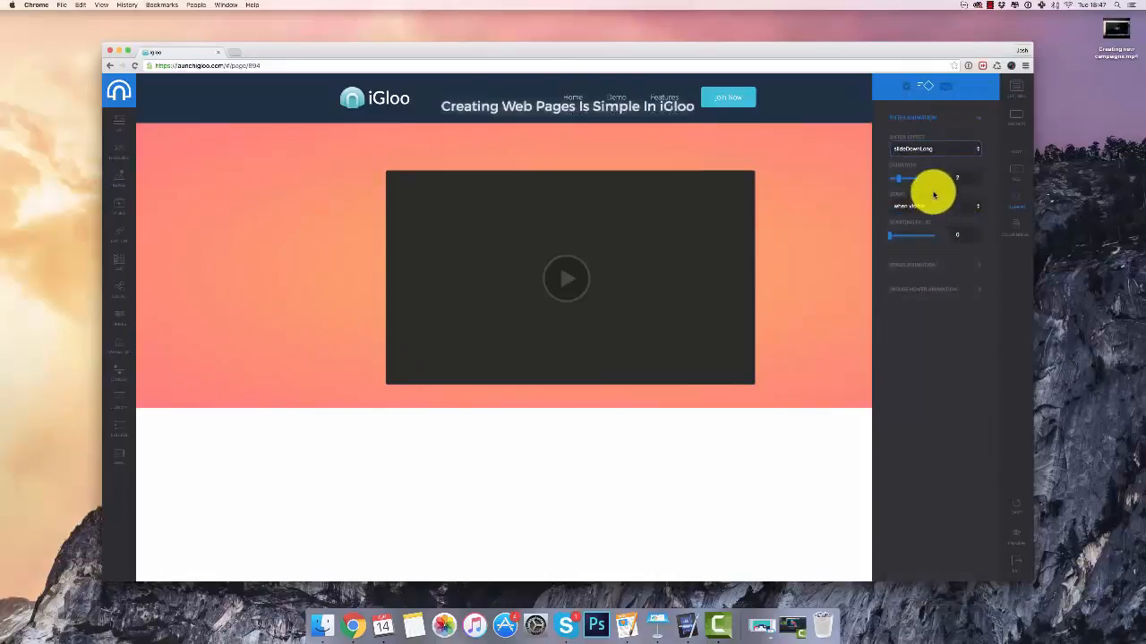
pyautogui.click(936, 151)
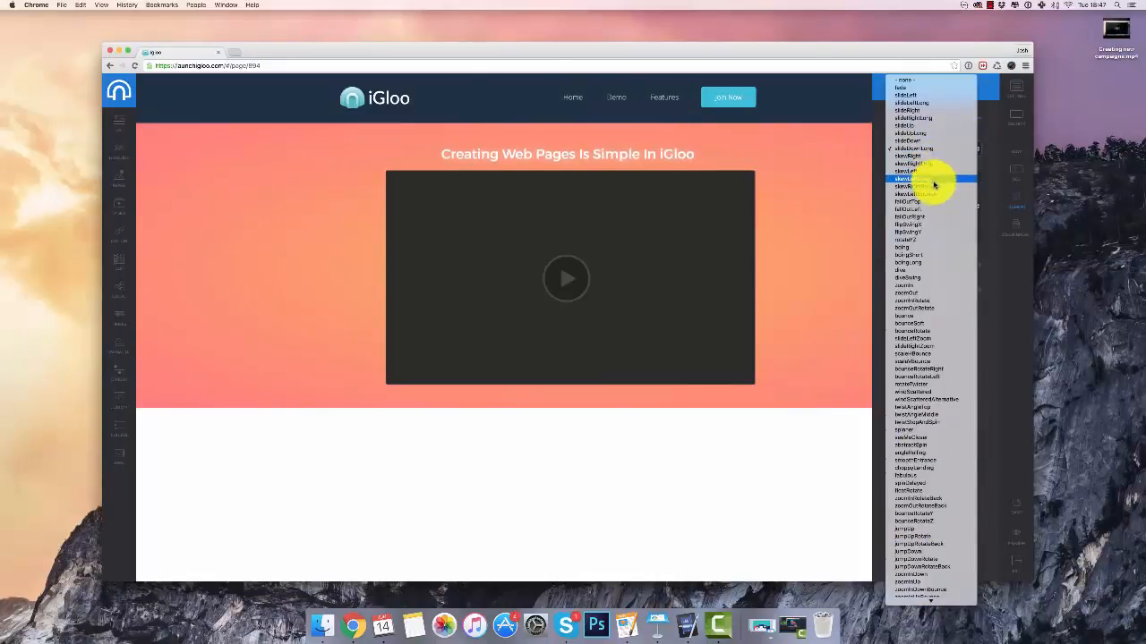
pyautogui.click(934, 180)
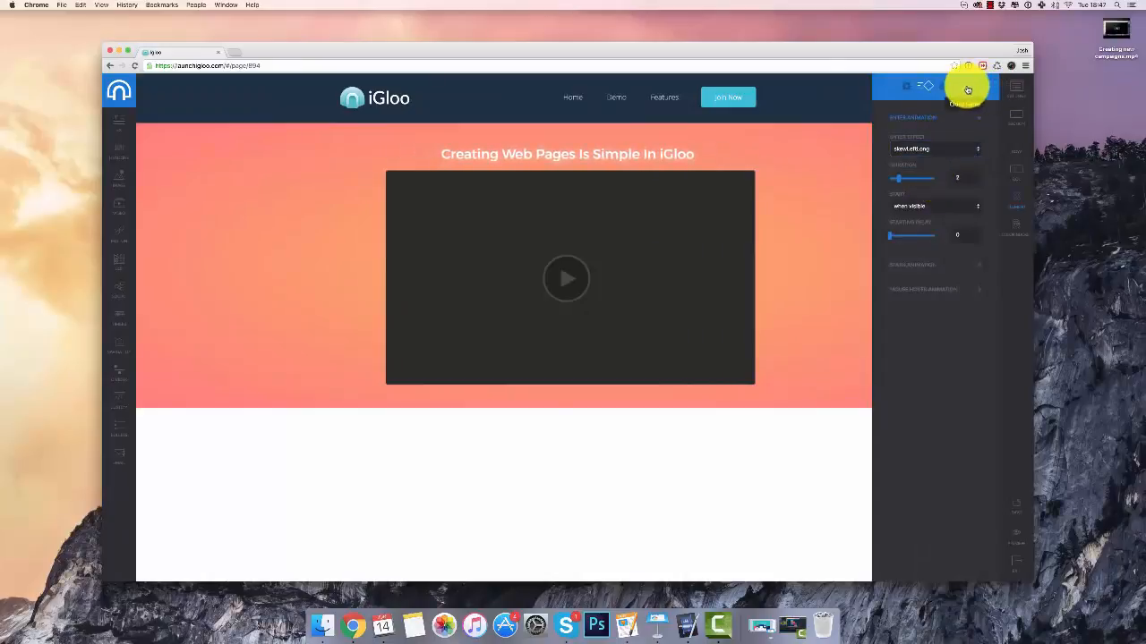
pyautogui.click(967, 89)
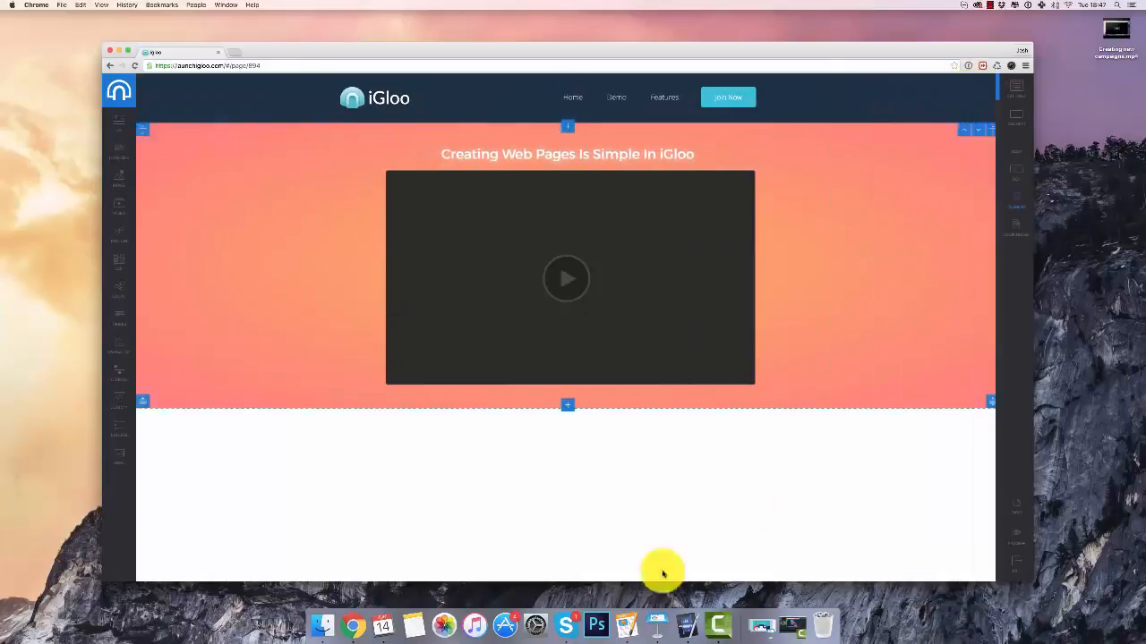
# Add a new section below the video section and give its row four equal columns.
pyautogui.click(570, 409)
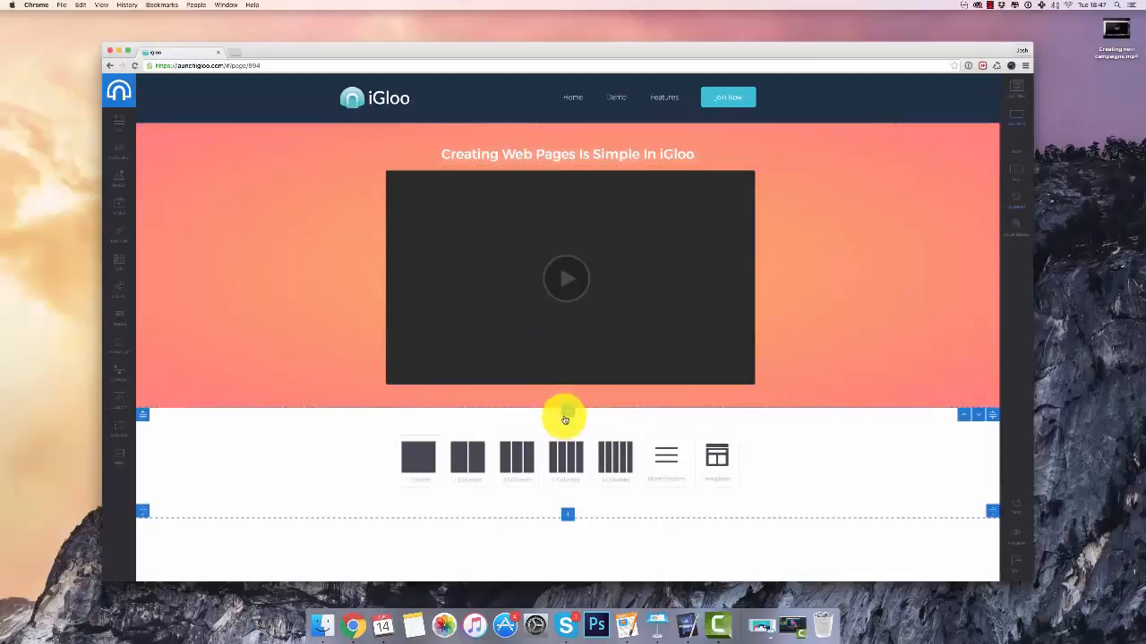
pyautogui.click(514, 461)
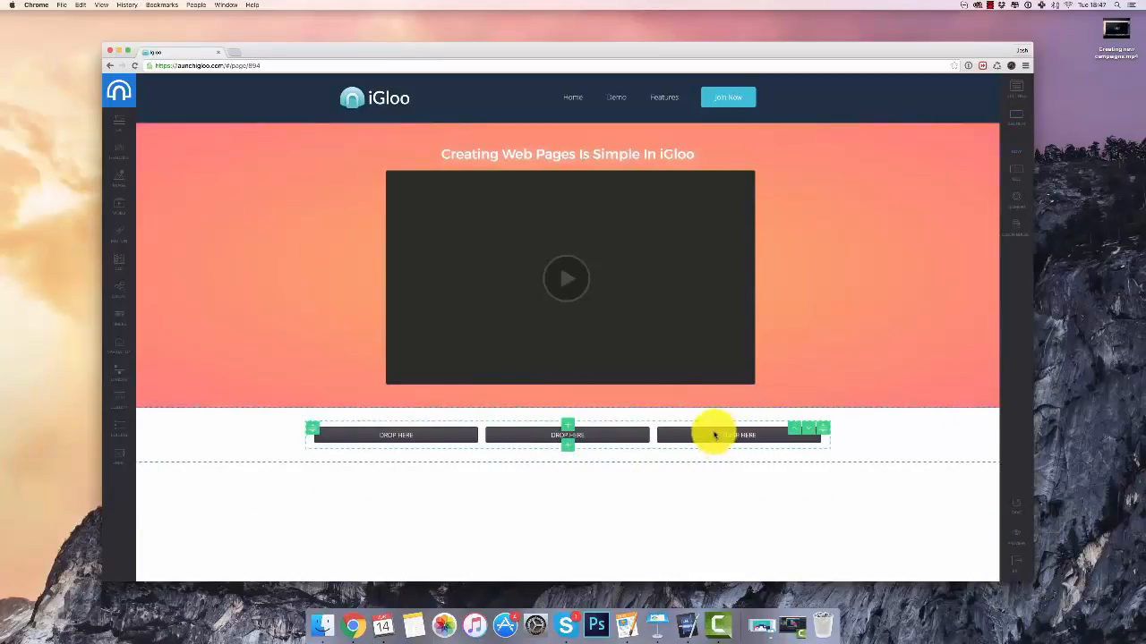
pyautogui.click(752, 436)
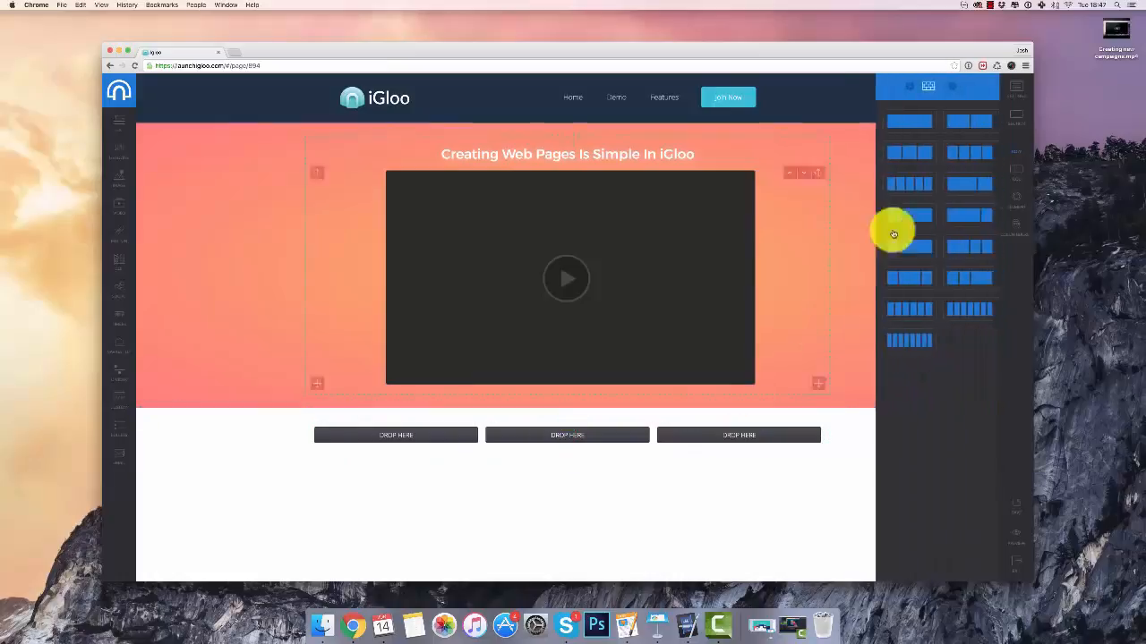
pyautogui.click(922, 185)
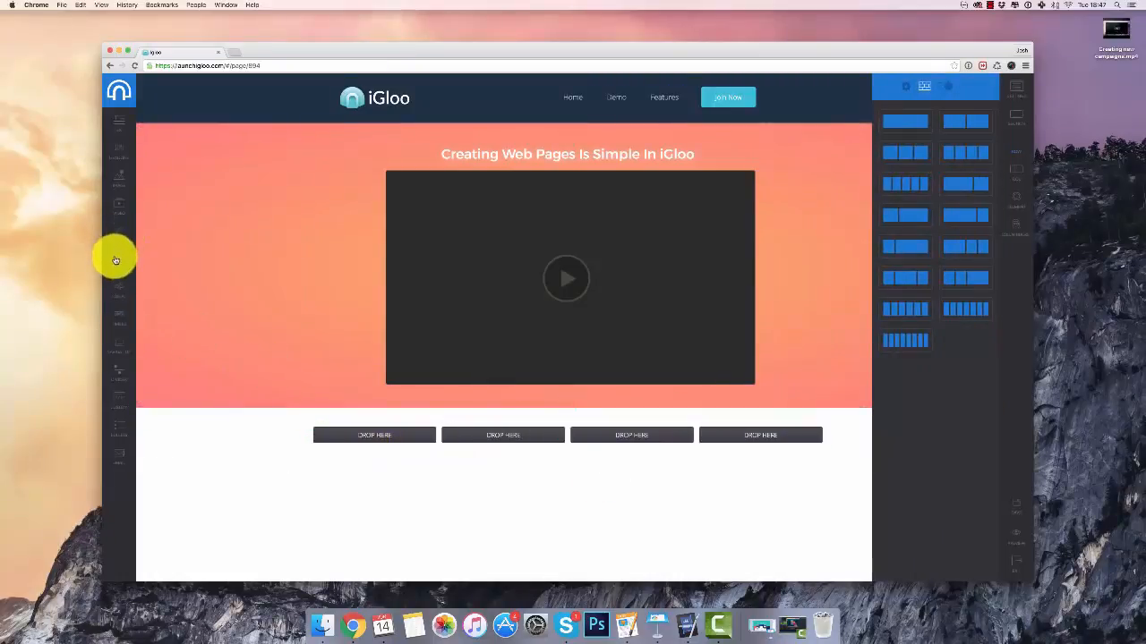
# Add an icon element to the first column and choose the smiley face with a halo.
pyautogui.moveTo(115, 260); pyautogui.dragTo(383, 447)
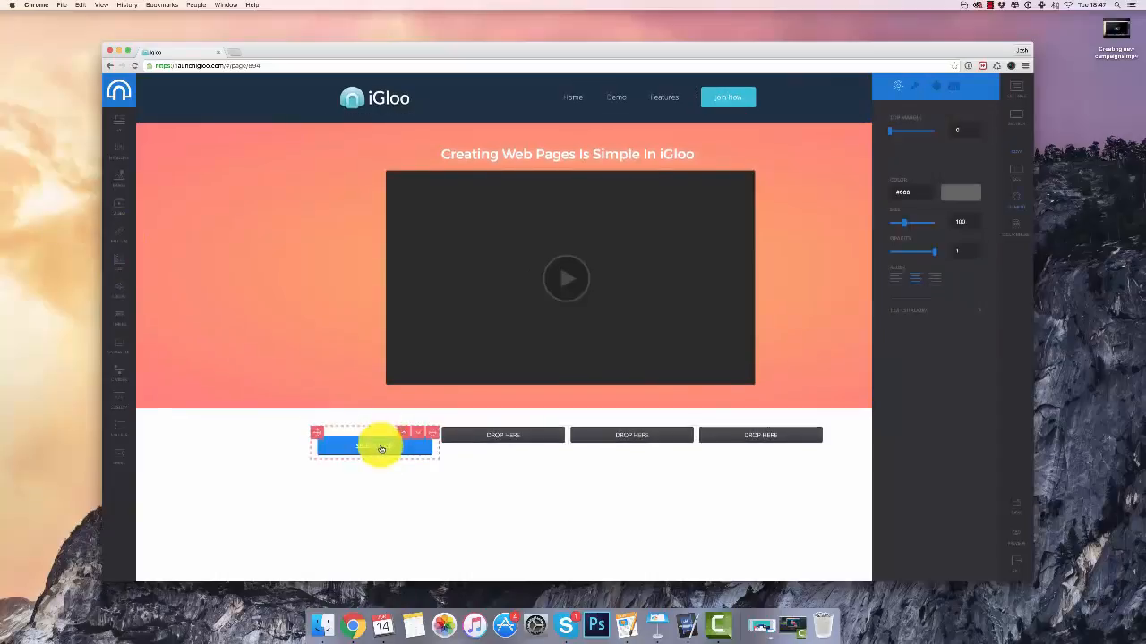
pyautogui.click(381, 449)
pyautogui.click(493, 236)
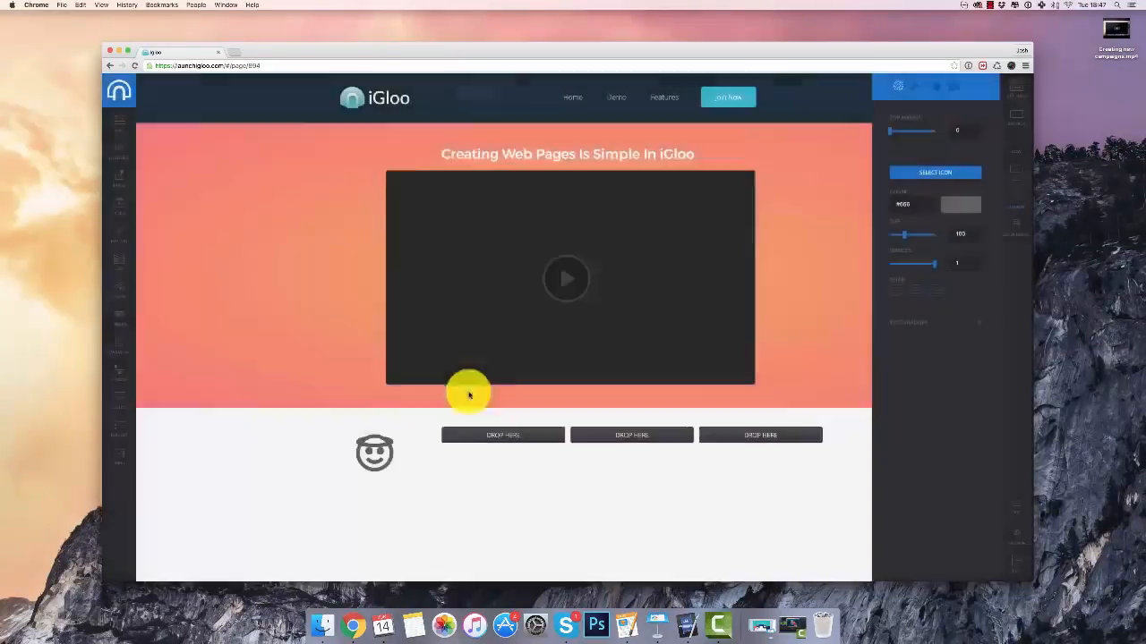
# Duplicate the smiley icon into the second and third columns, changing the copies to a solid megaphone and an upward-pointing airplane.
pyautogui.moveTo(391, 474)
pyautogui.mouseDown()
pyautogui.moveTo(427, 435)
pyautogui.moveTo(493, 450)
pyautogui.moveTo(488, 463)
pyautogui.moveTo(561, 430)
pyautogui.moveTo(639, 445)
pyautogui.moveTo(549, 463)
pyautogui.mouseUp()
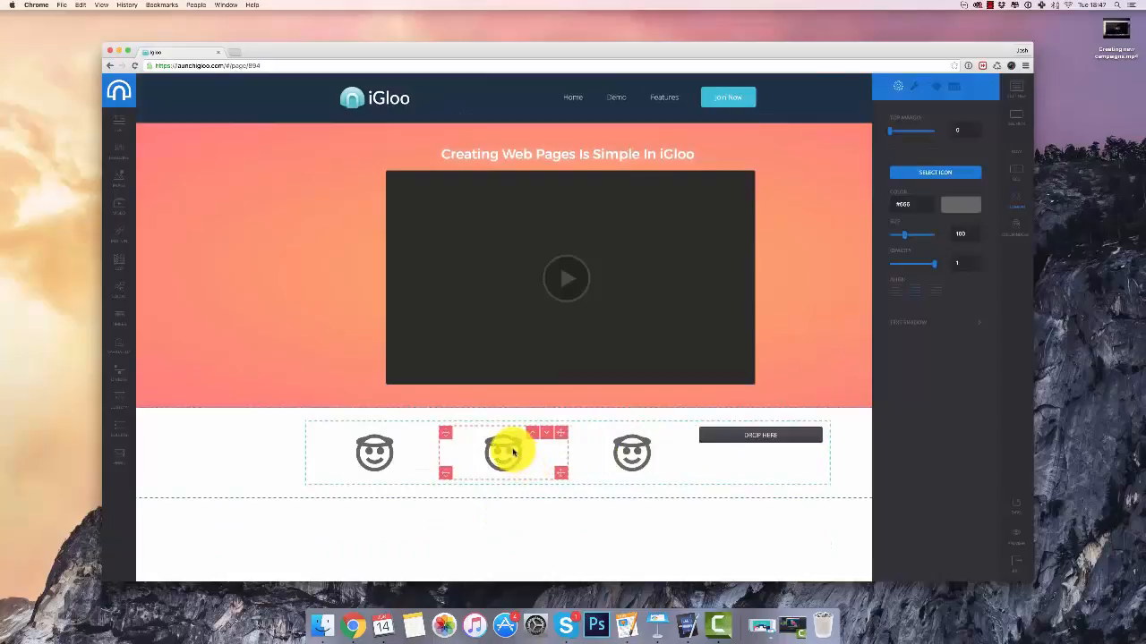
pyautogui.doubleClick(509, 447)
pyautogui.click(491, 195)
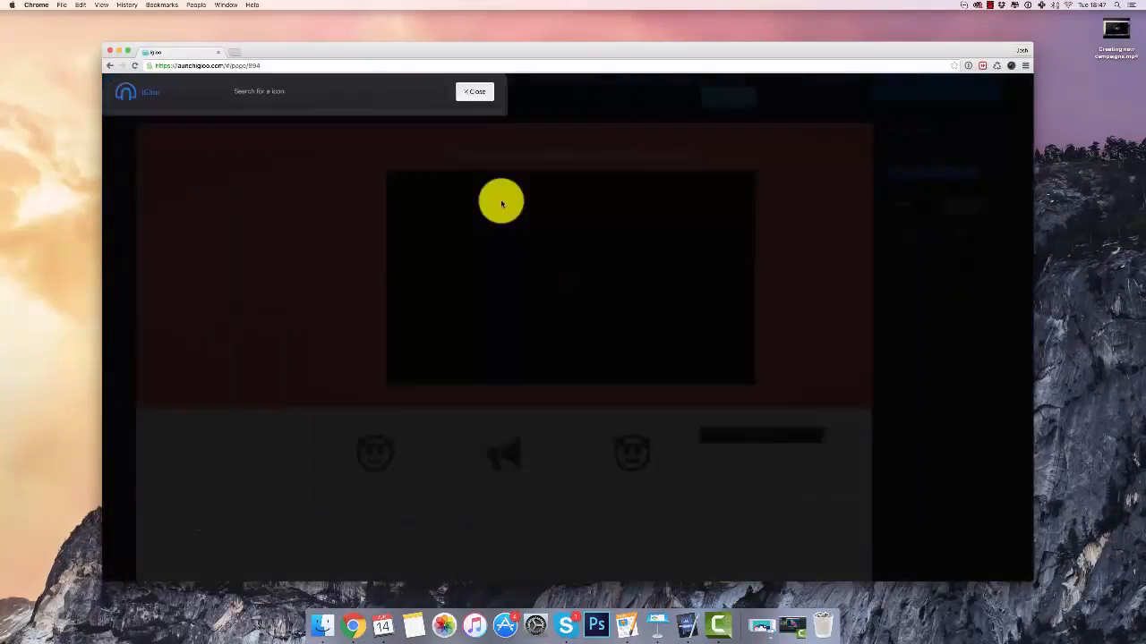
pyautogui.doubleClick(626, 458)
pyautogui.click(704, 194)
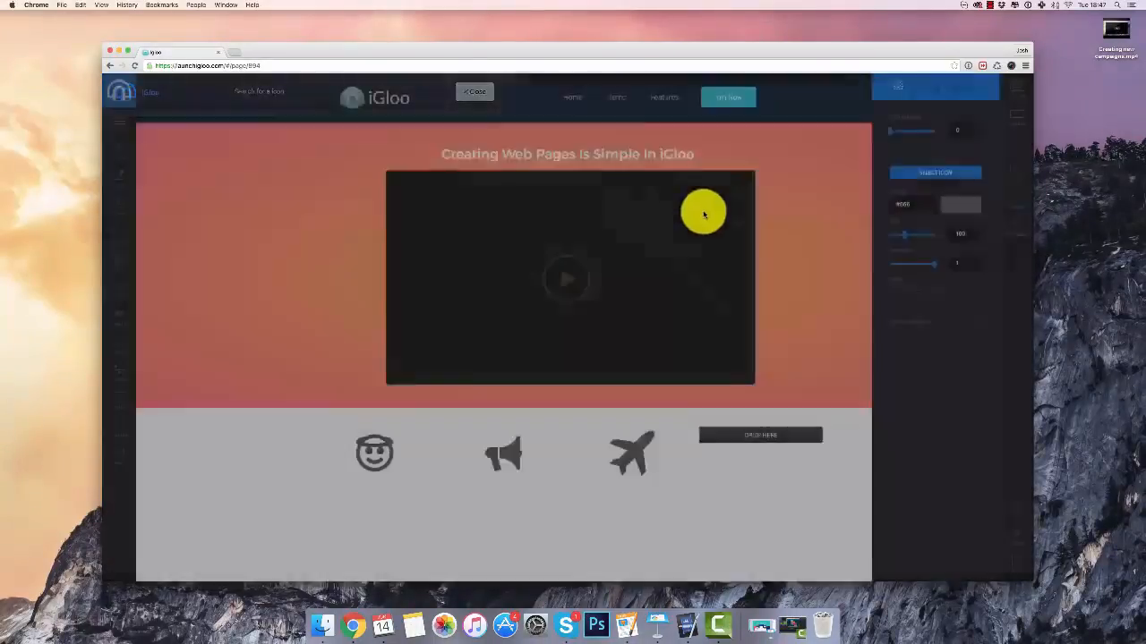
# Duplicate the airplane icon into the fourth column, change the copy to the outlined checkmark badge, and close its settings.
pyautogui.moveTo(638, 472); pyautogui.dragTo(747, 452)
pyautogui.doubleClick(748, 452)
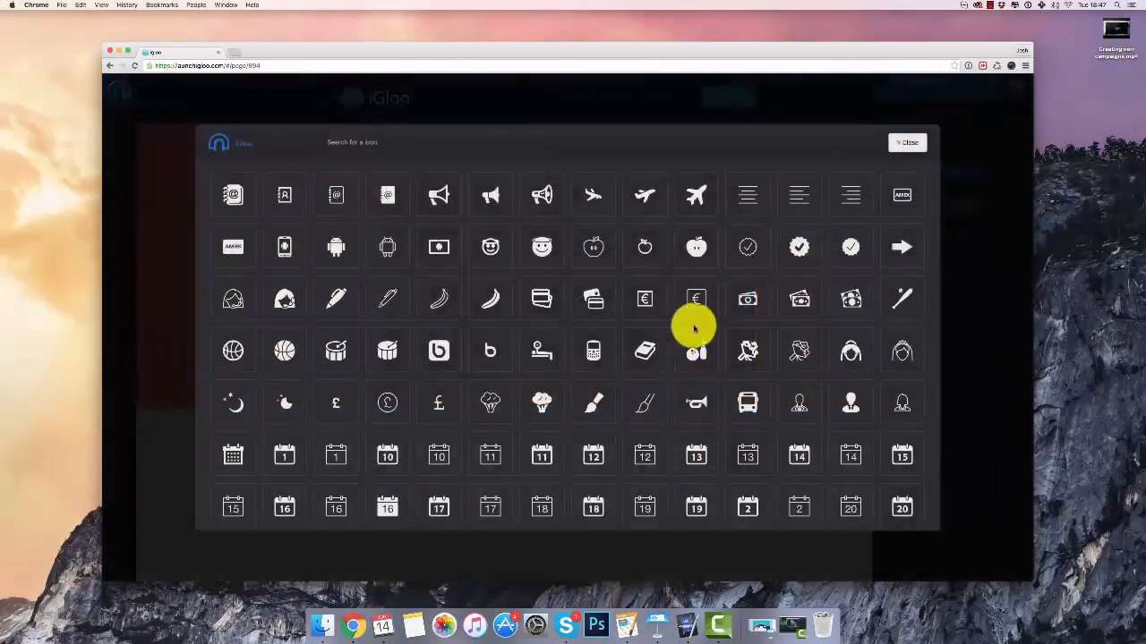
pyautogui.click(761, 261)
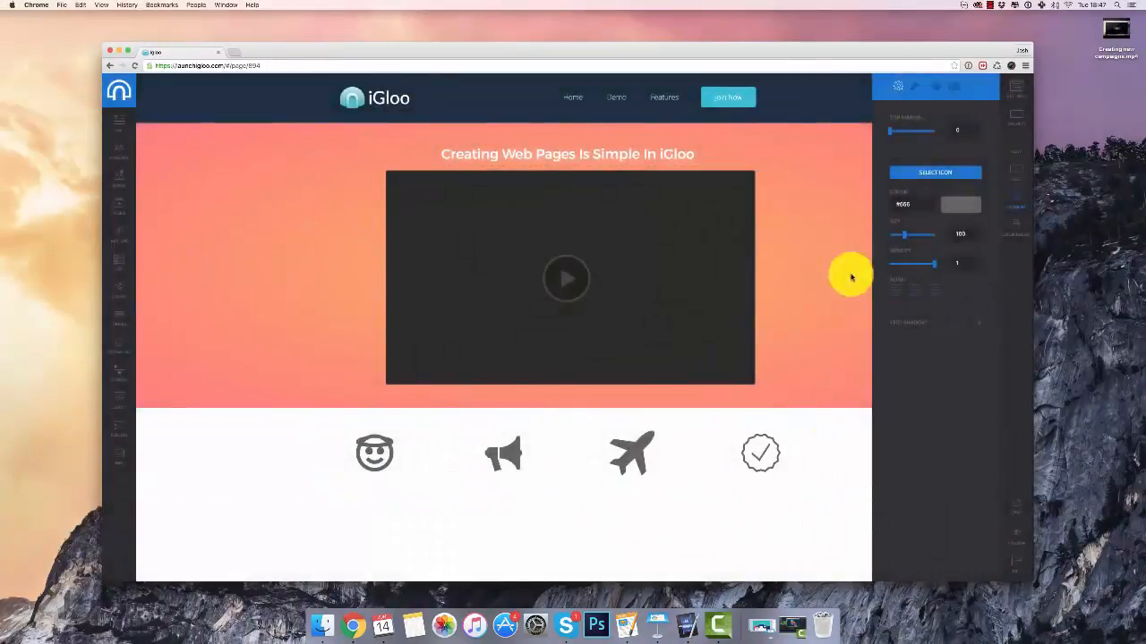
pyautogui.click(976, 87)
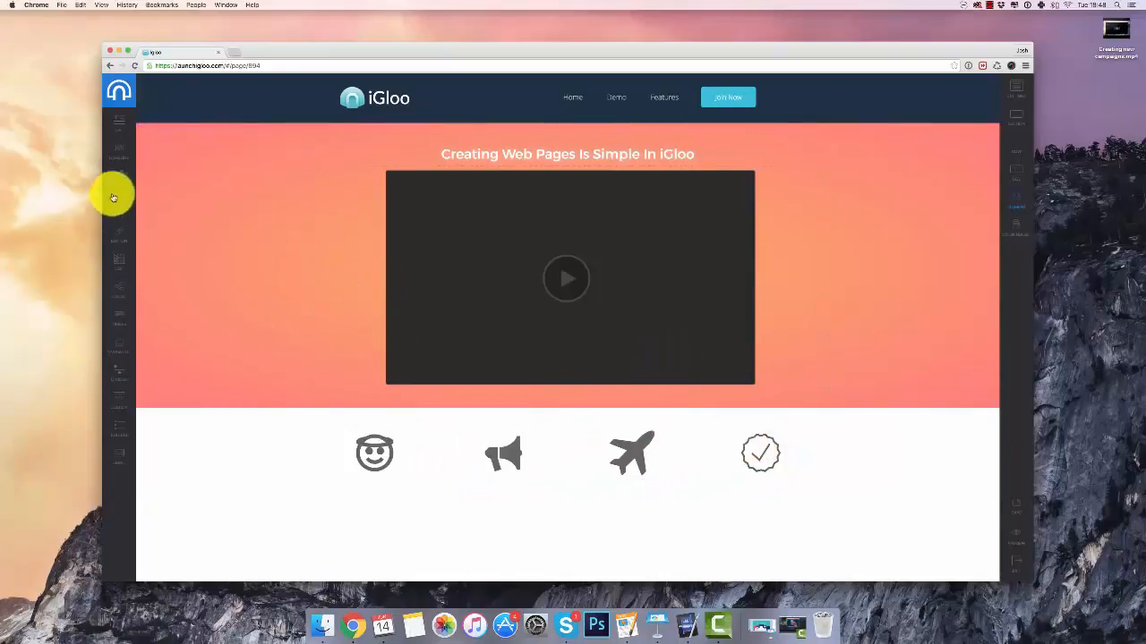
# Add a button element below the video and set its horizontal padding to 100.
pyautogui.moveTo(117, 234); pyautogui.dragTo(626, 405)
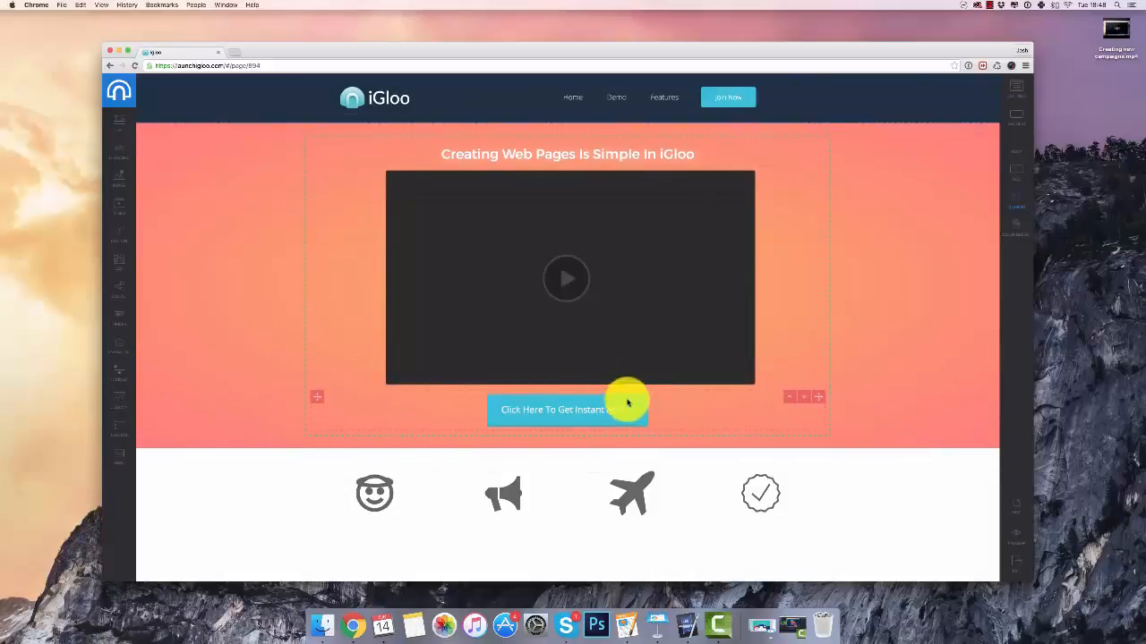
pyautogui.click(636, 409)
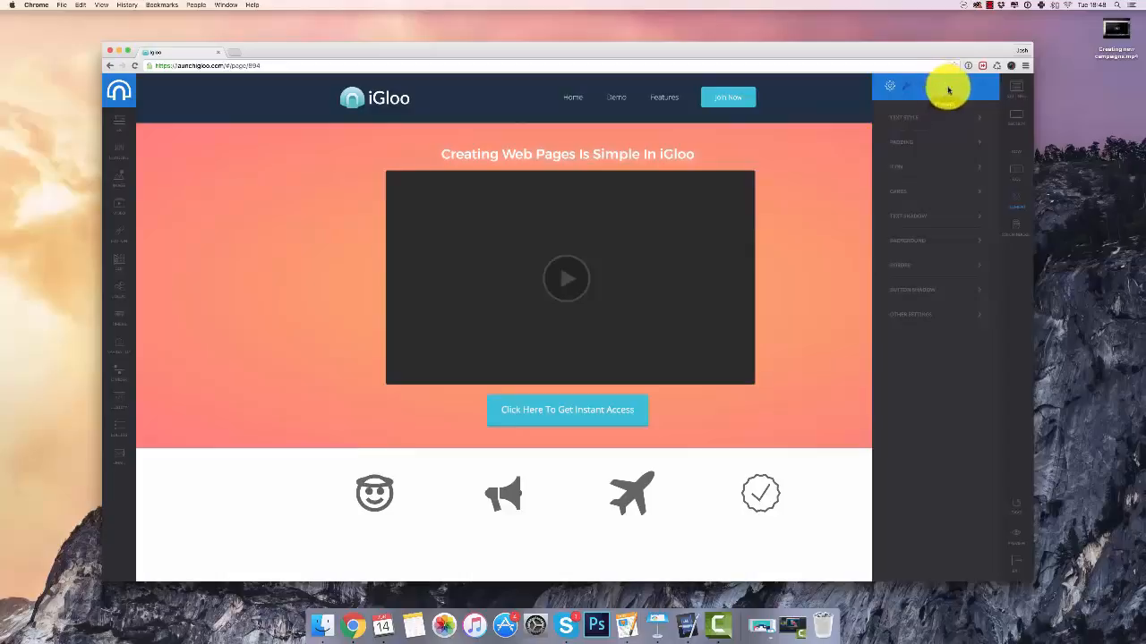
pyautogui.click(949, 90)
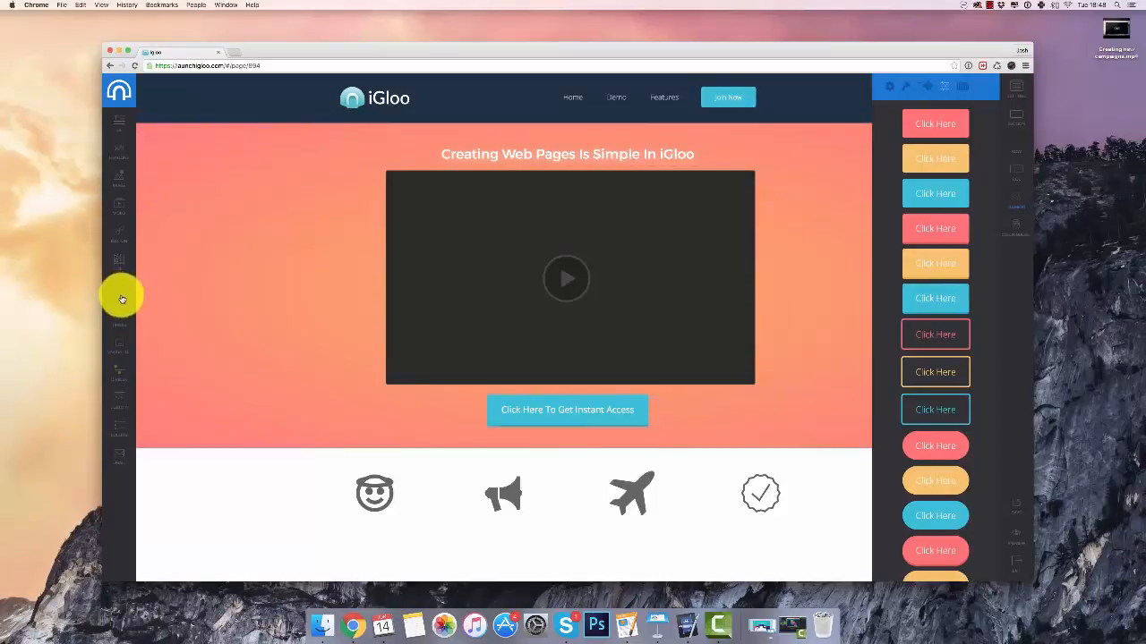
pyautogui.click(891, 89)
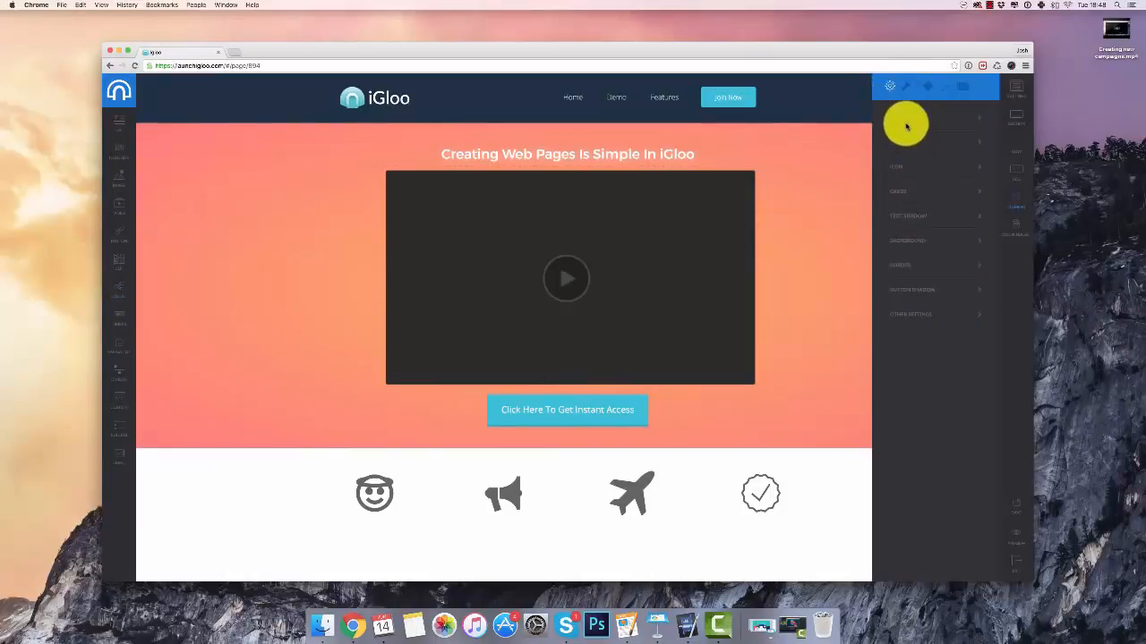
pyautogui.click(906, 122)
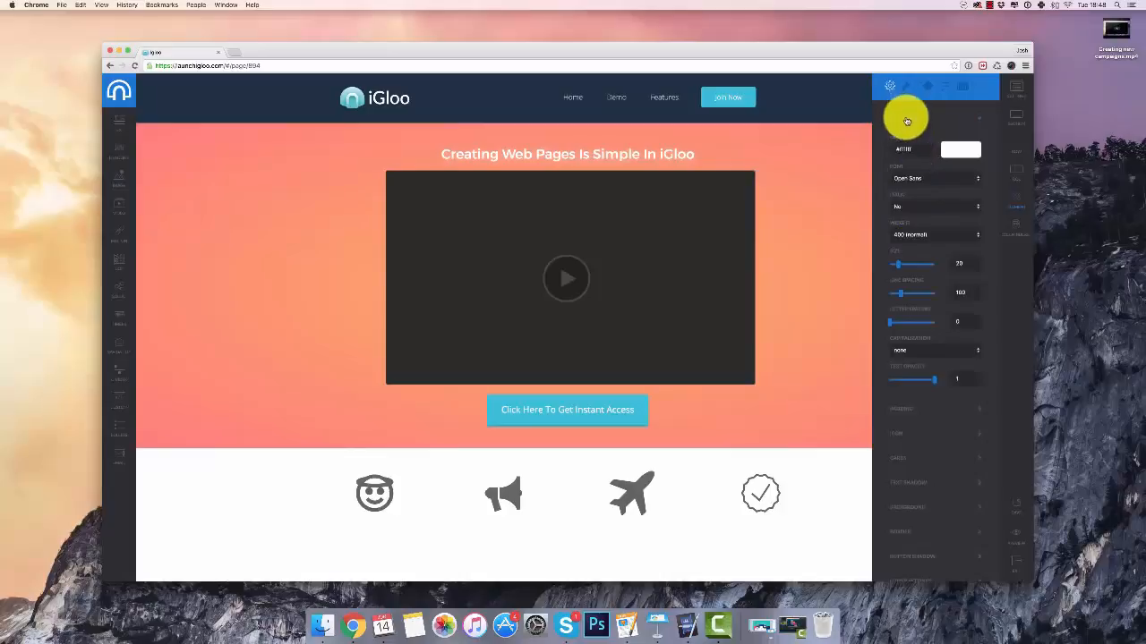
pyautogui.click(907, 119)
pyautogui.click(900, 141)
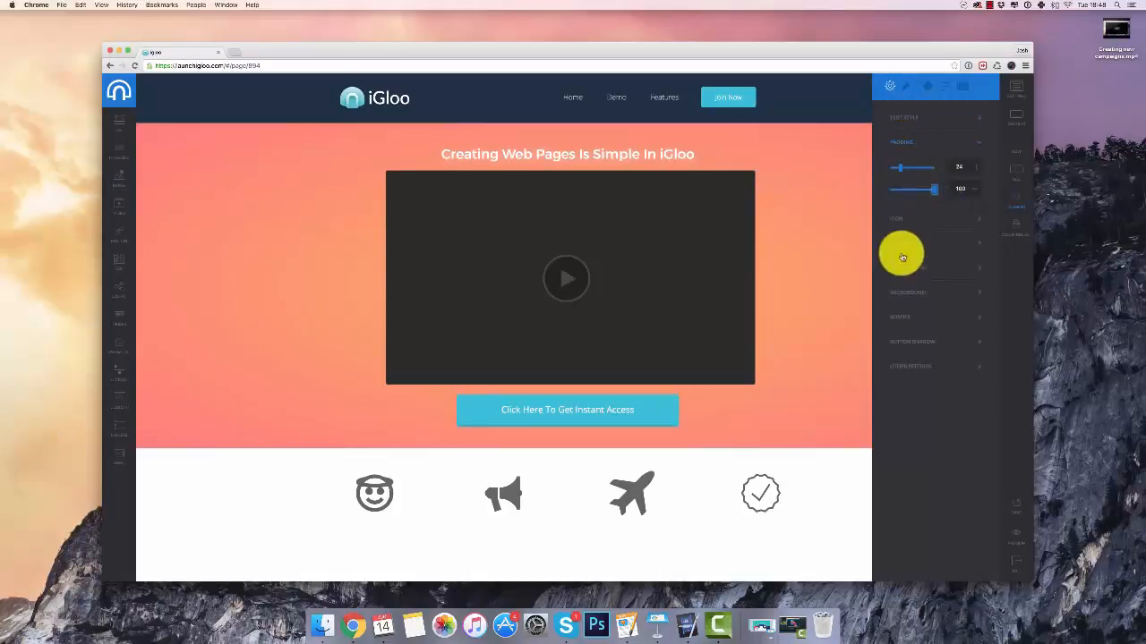
pyautogui.click(940, 85)
pyautogui.scroll(-3, 935, 268)
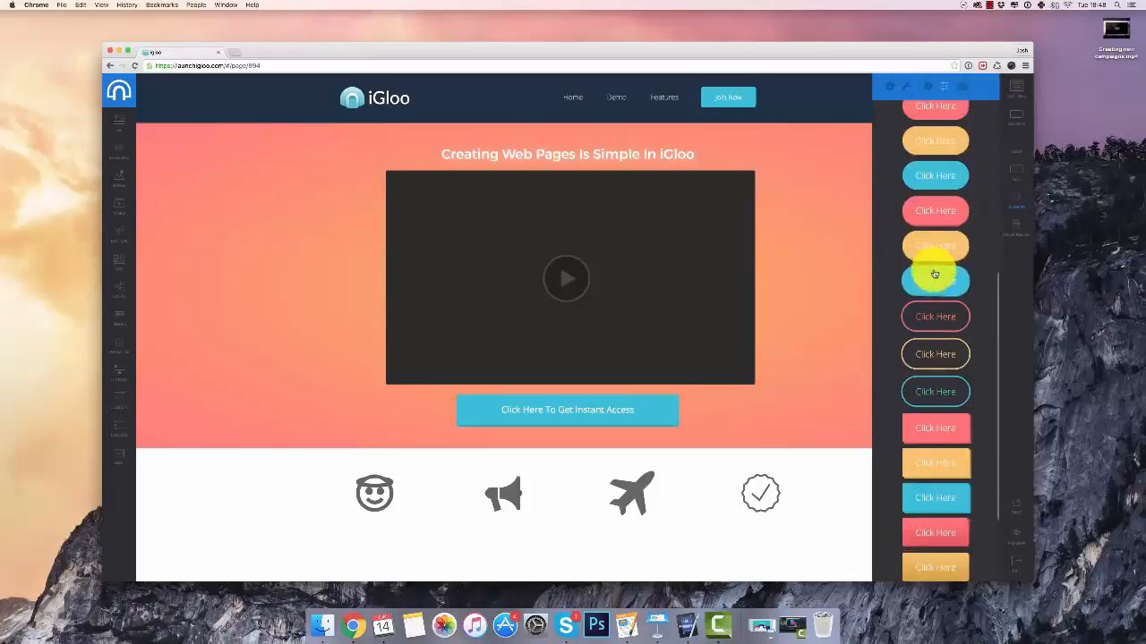
pyautogui.scroll(3, 935, 274)
pyautogui.click(893, 90)
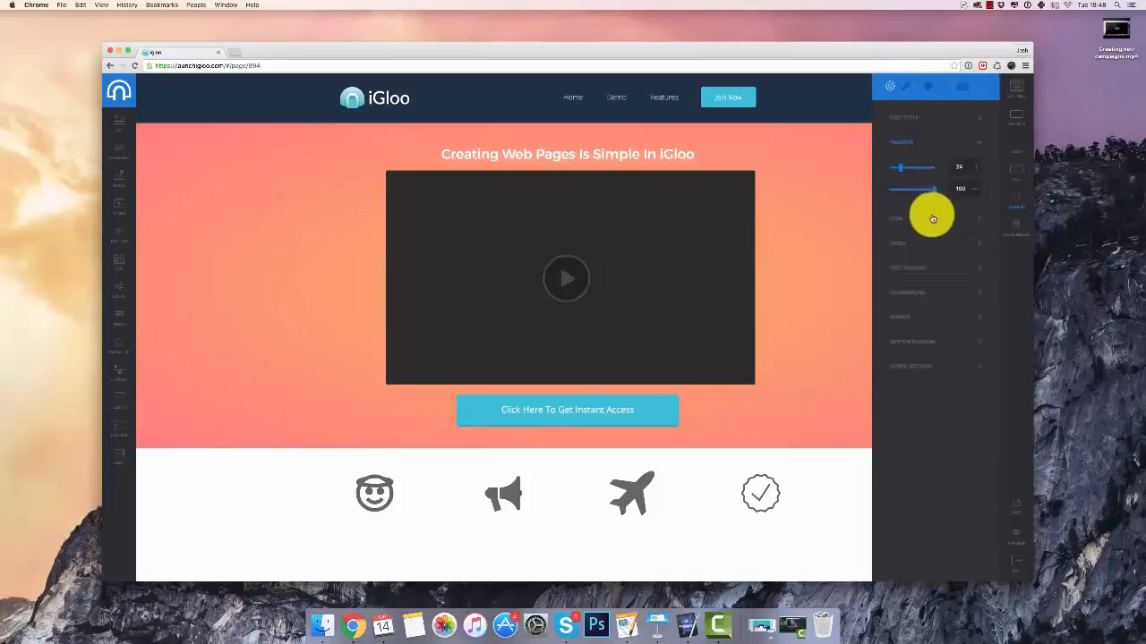
# Add a solid apple icon to the left of the button text, with a custom size of 25.
pyautogui.click(909, 235)
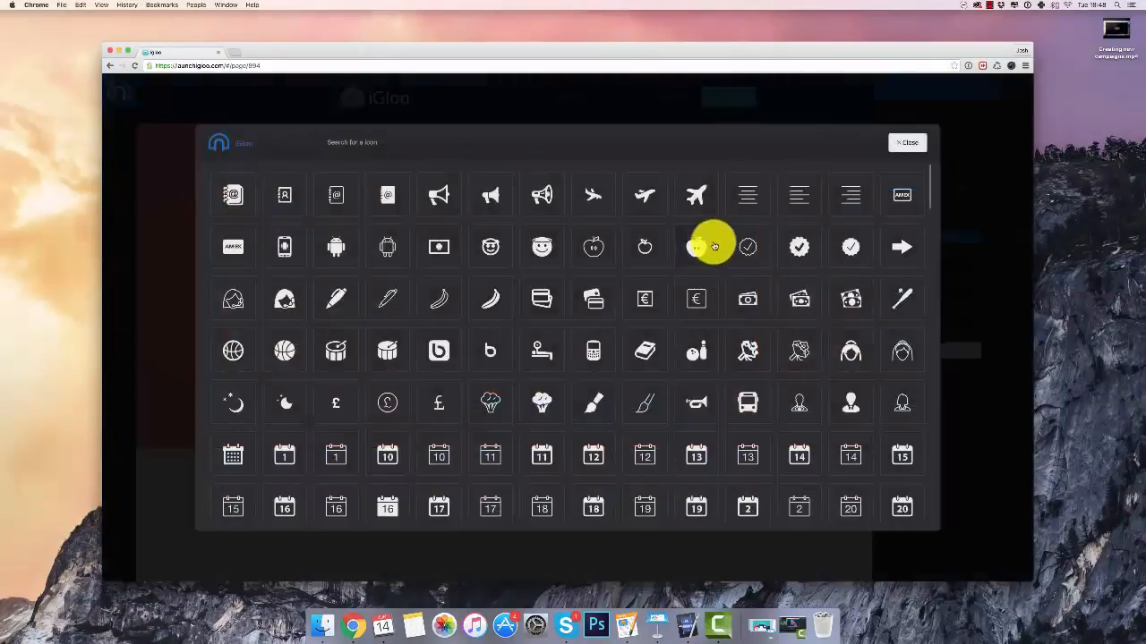
pyautogui.click(721, 246)
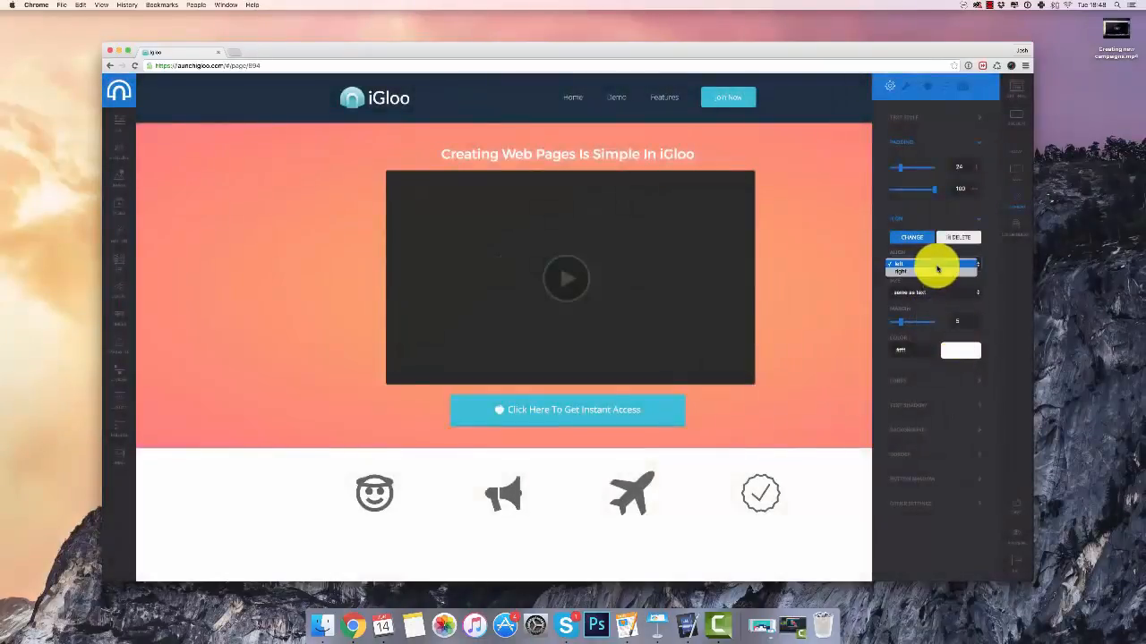
pyautogui.click(931, 263)
pyautogui.click(927, 292)
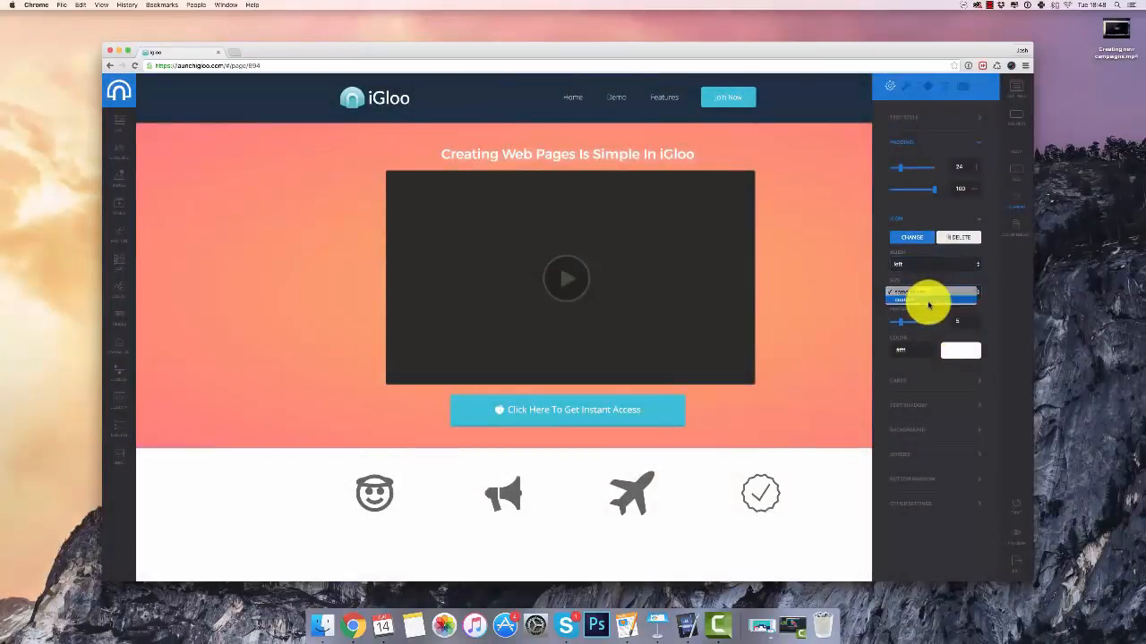
pyautogui.click(928, 301)
pyautogui.moveTo(899, 326); pyautogui.dragTo(900, 320)
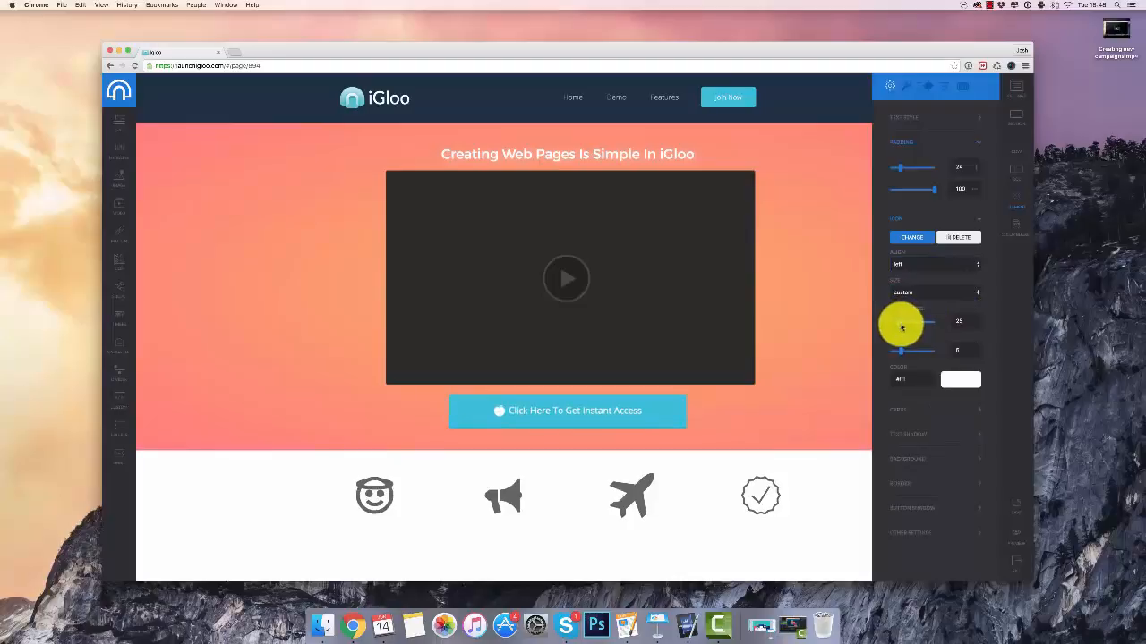
# Show the accepted payment cards outside the button and set the card size to 54.
pyautogui.click(913, 408)
pyautogui.click(910, 442)
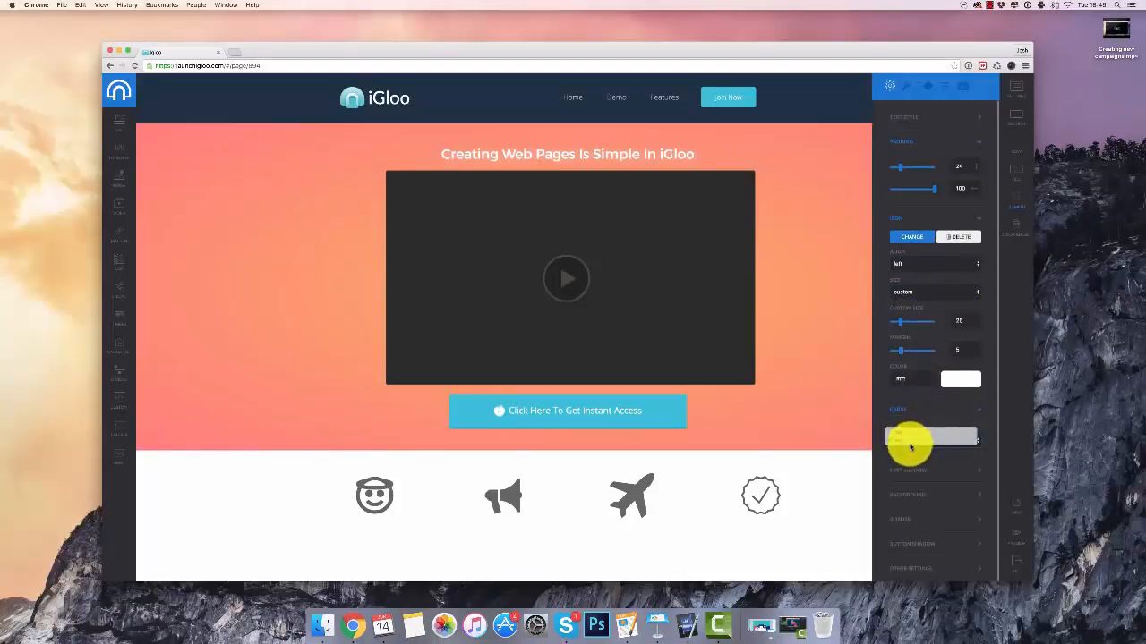
pyautogui.click(912, 439)
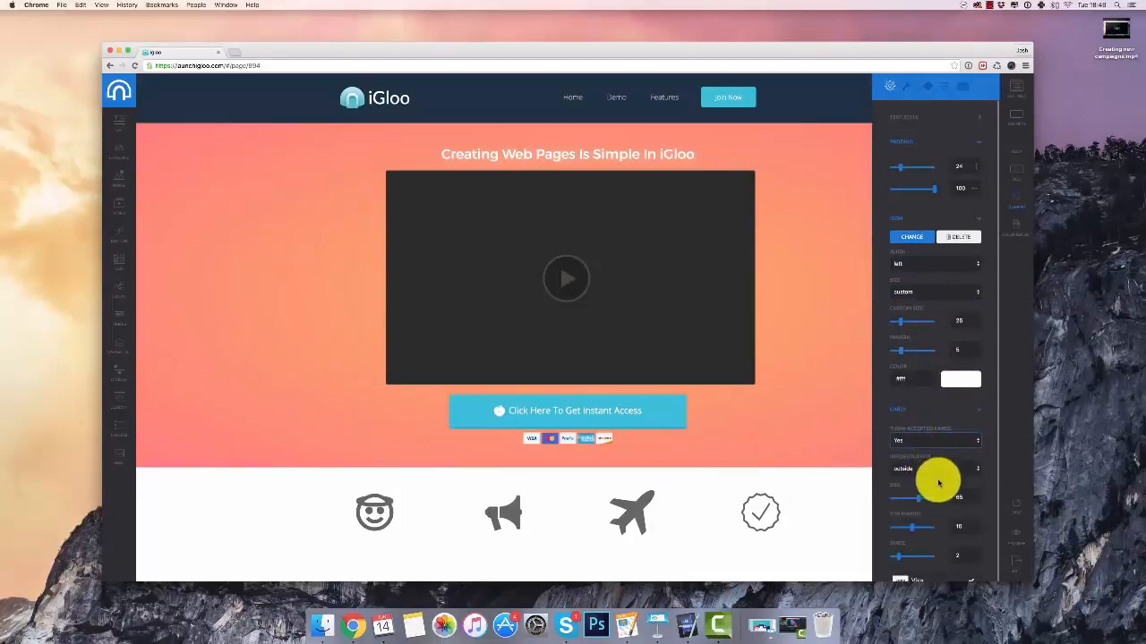
pyautogui.moveTo(915, 499); pyautogui.dragTo(912, 503)
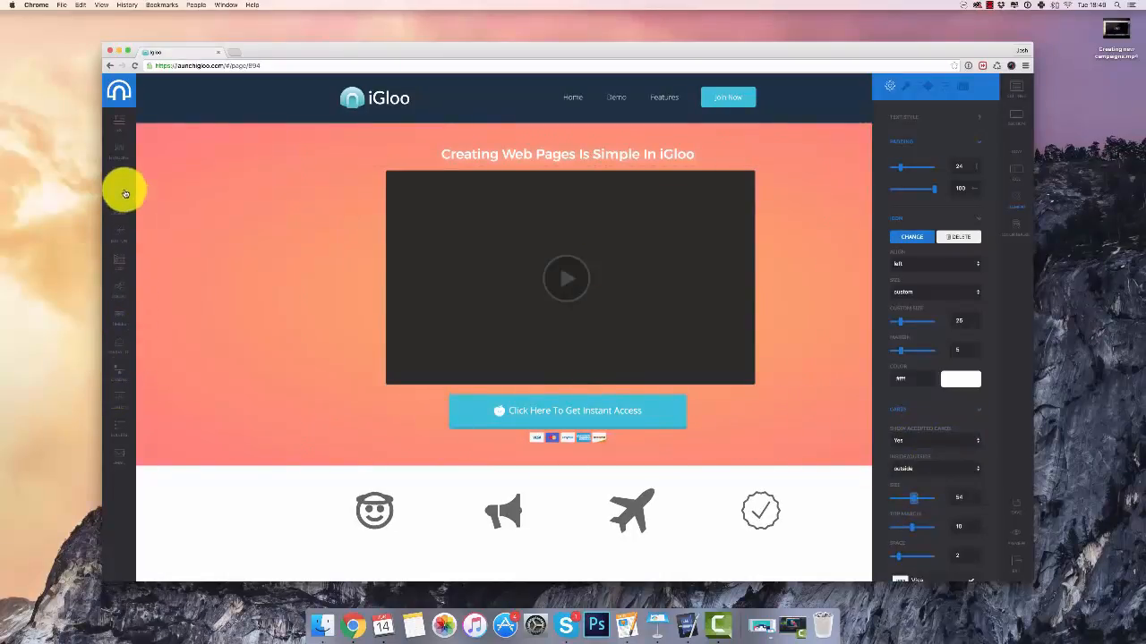
# Add social share icons between the video and the button, and set their type to circular monocolor.
pyautogui.moveTo(119, 293); pyautogui.dragTo(614, 407)
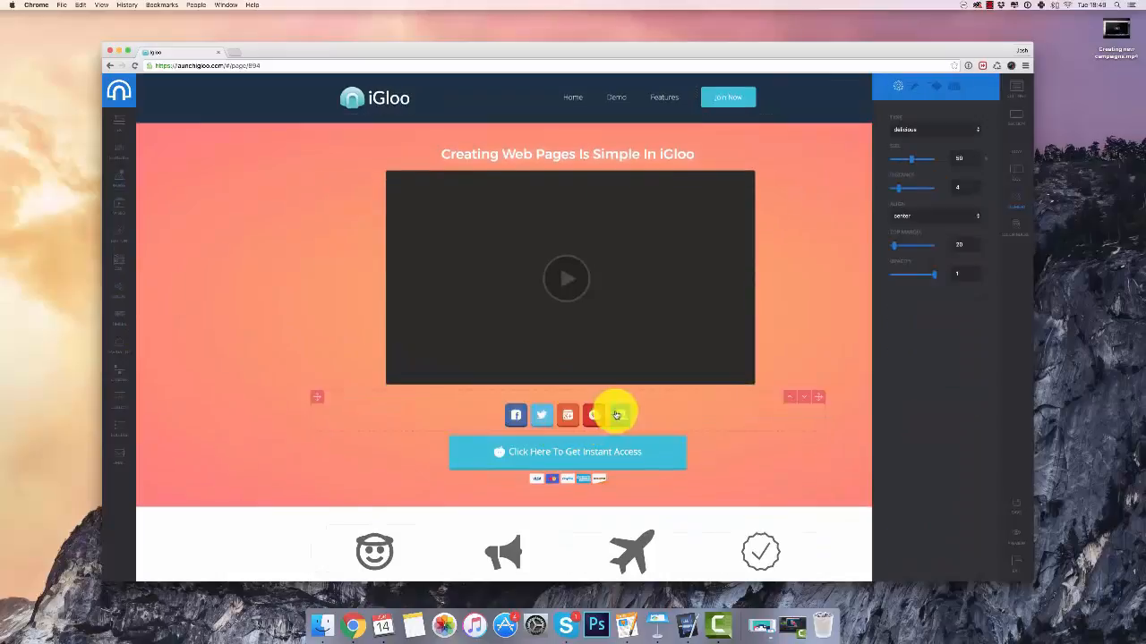
pyautogui.click(952, 129)
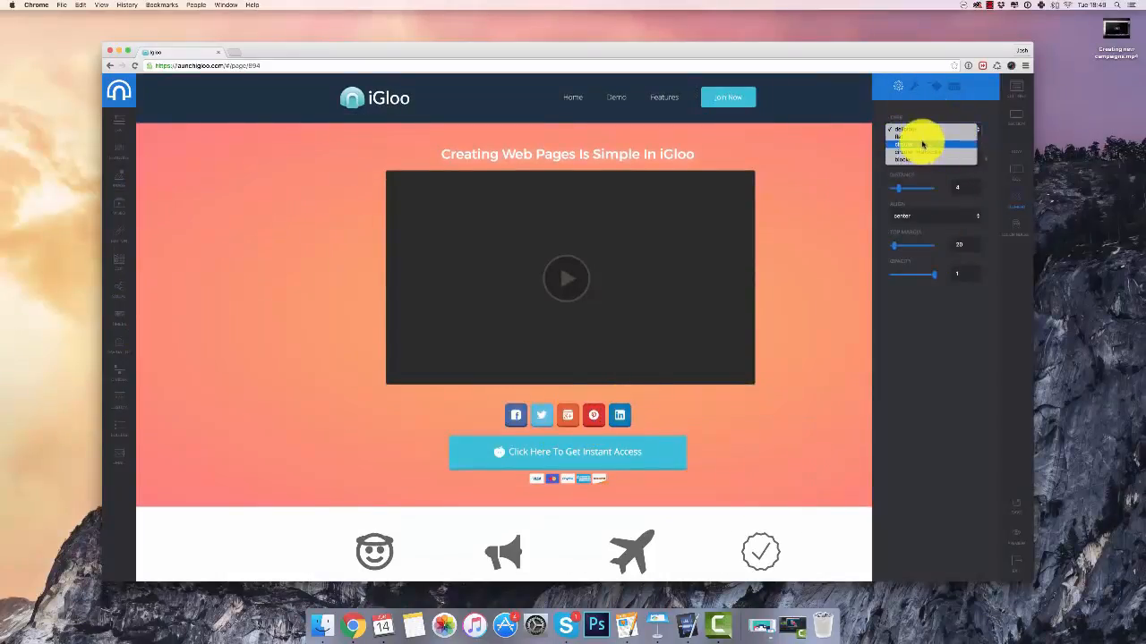
pyautogui.click(922, 139)
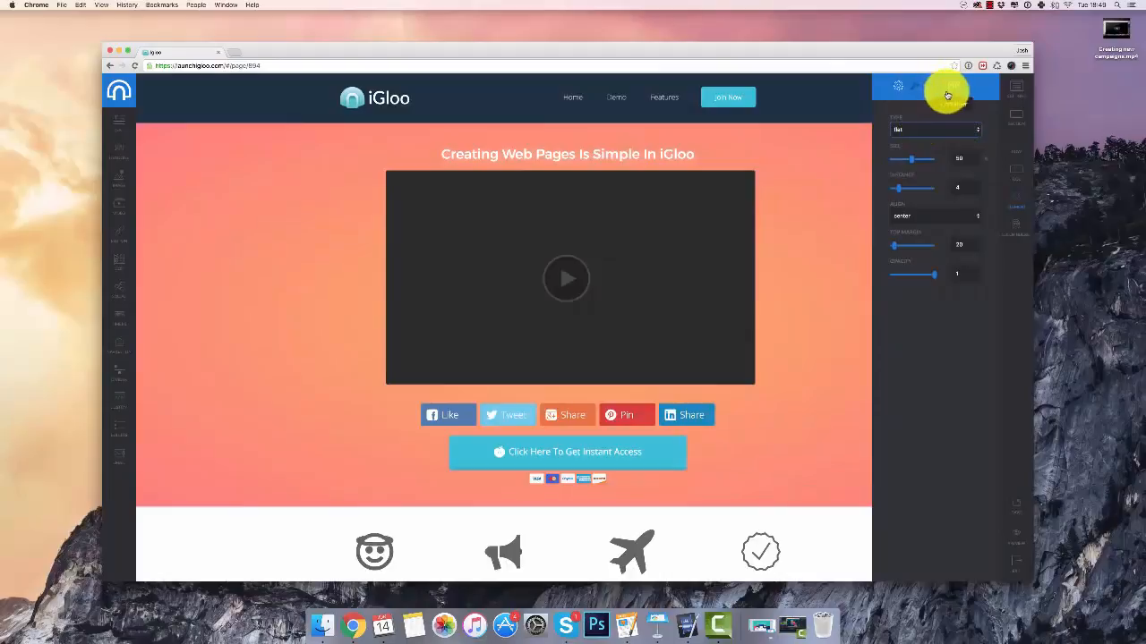
pyautogui.click(932, 130)
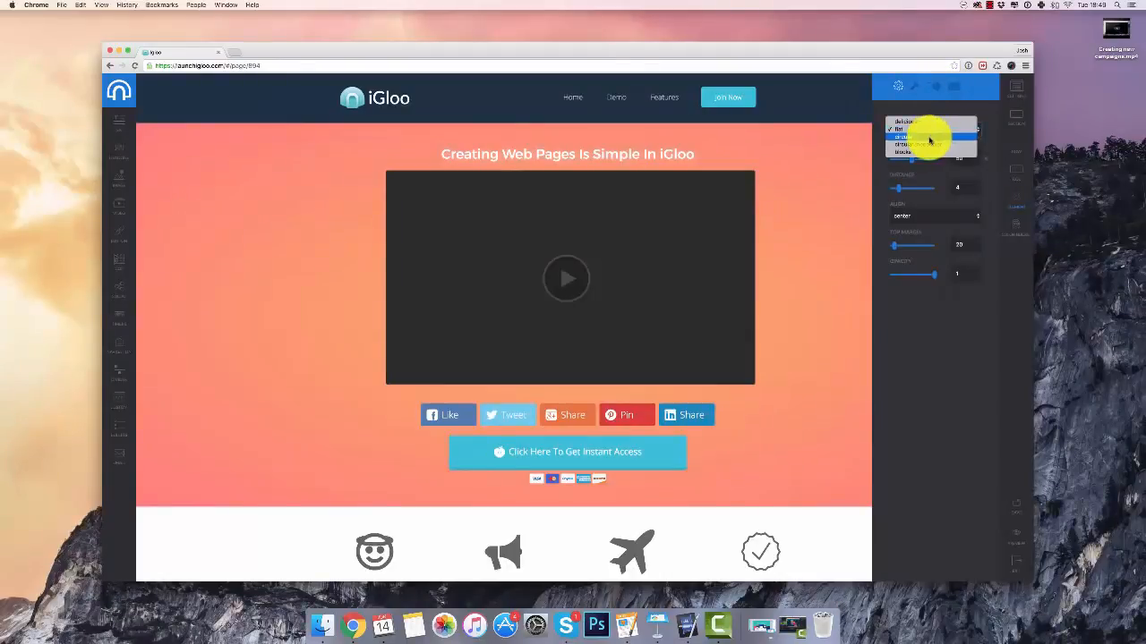
pyautogui.click(929, 139)
pyautogui.click(929, 133)
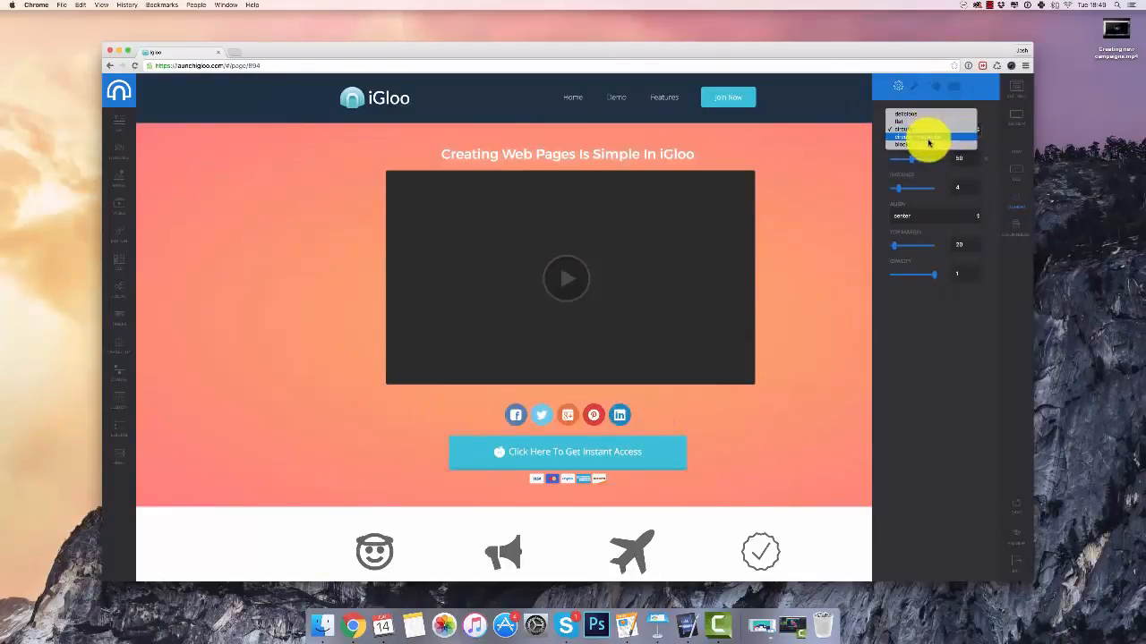
pyautogui.click(933, 136)
# Color the social share icons white and close their settings.
pyautogui.click(917, 173)
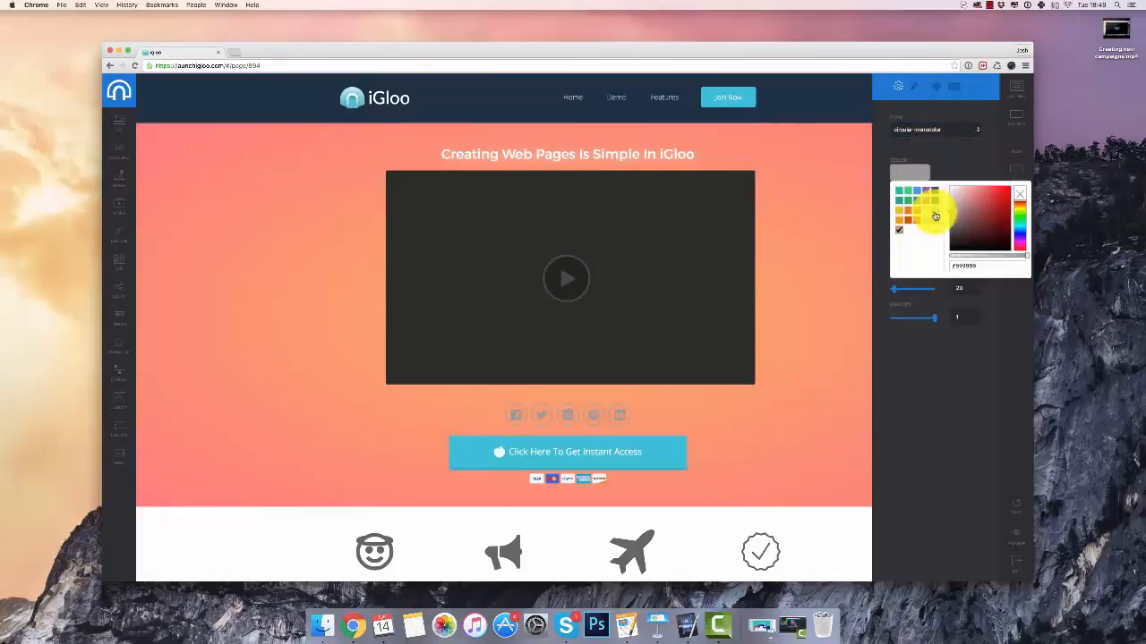
pyautogui.click(936, 217)
pyautogui.click(915, 146)
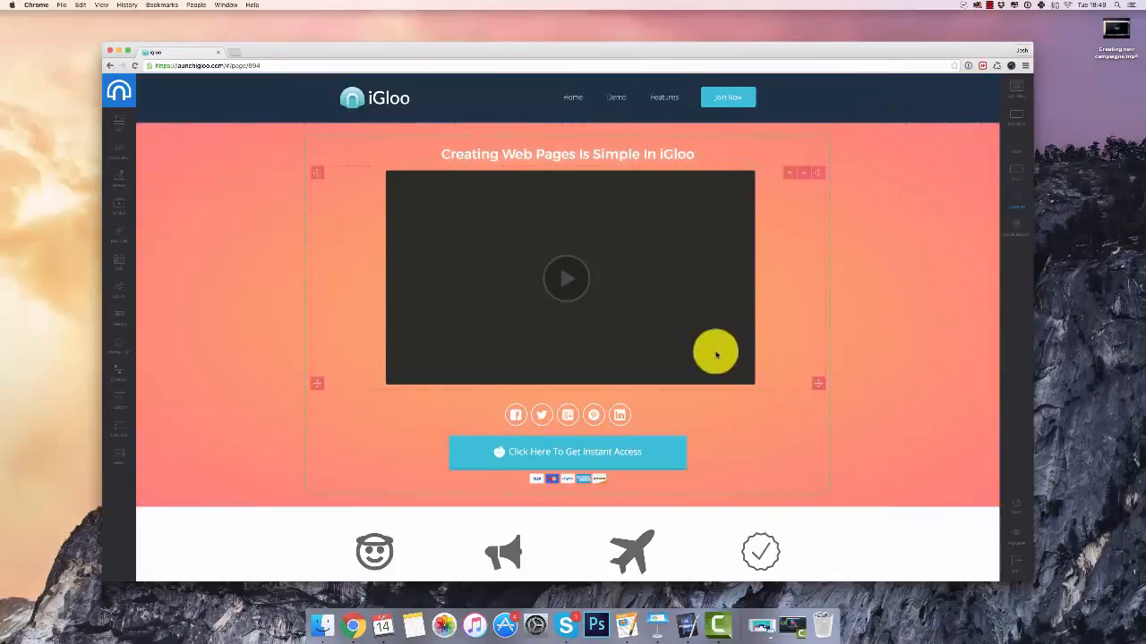